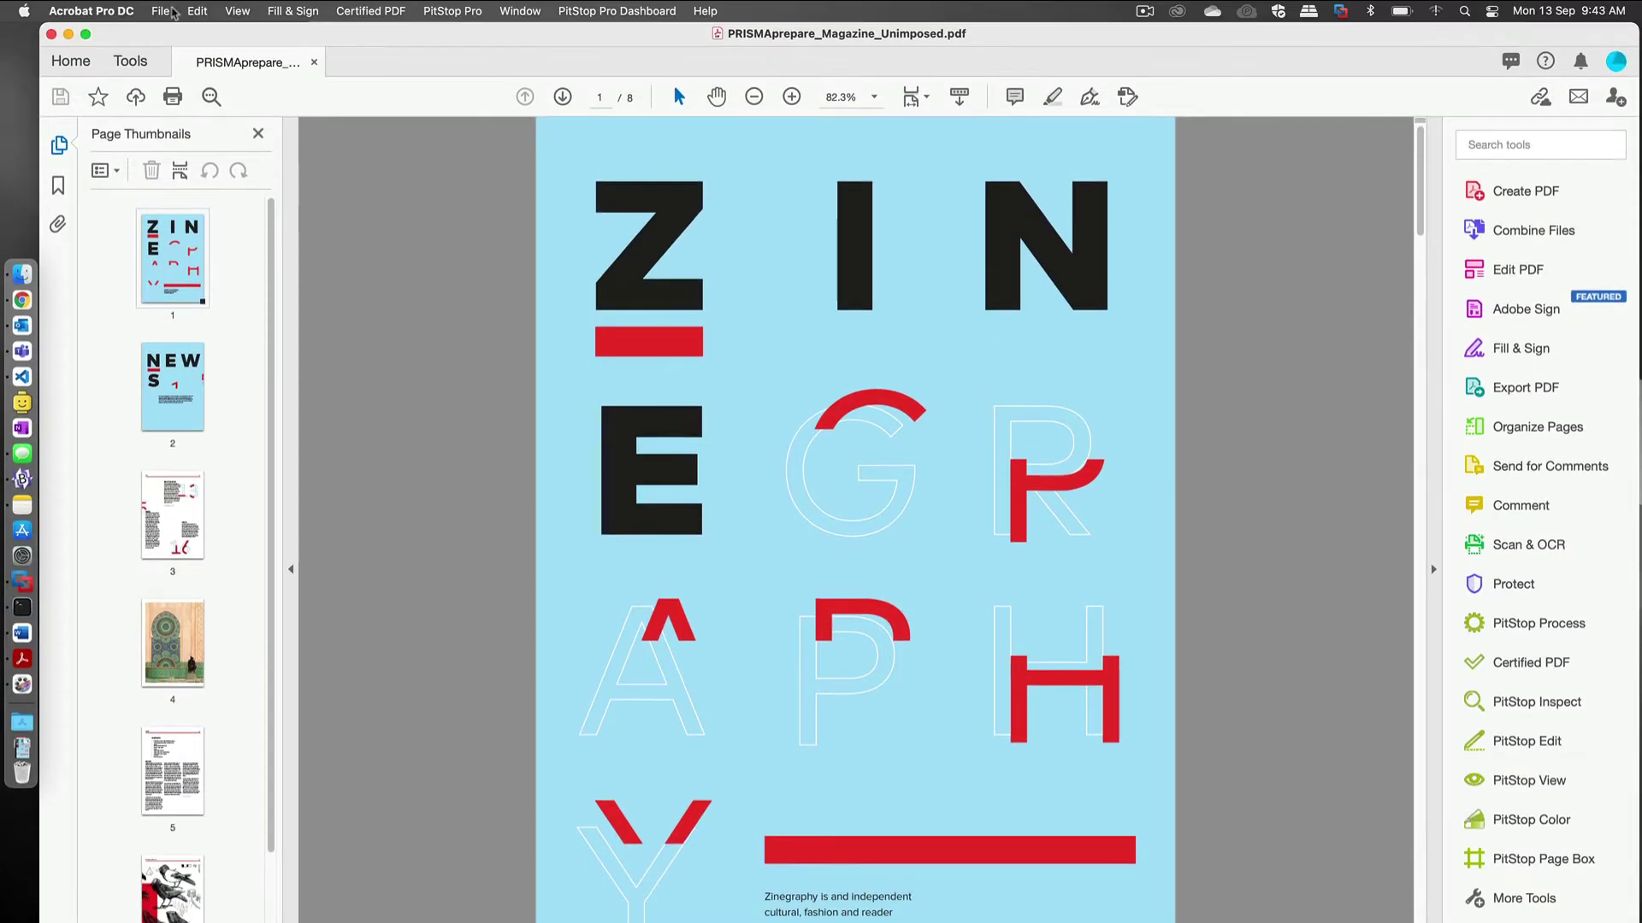
# Step: Set Page Sizing to Actual size and keep A4 paper in Page Setup
pyautogui.click(174, 13)
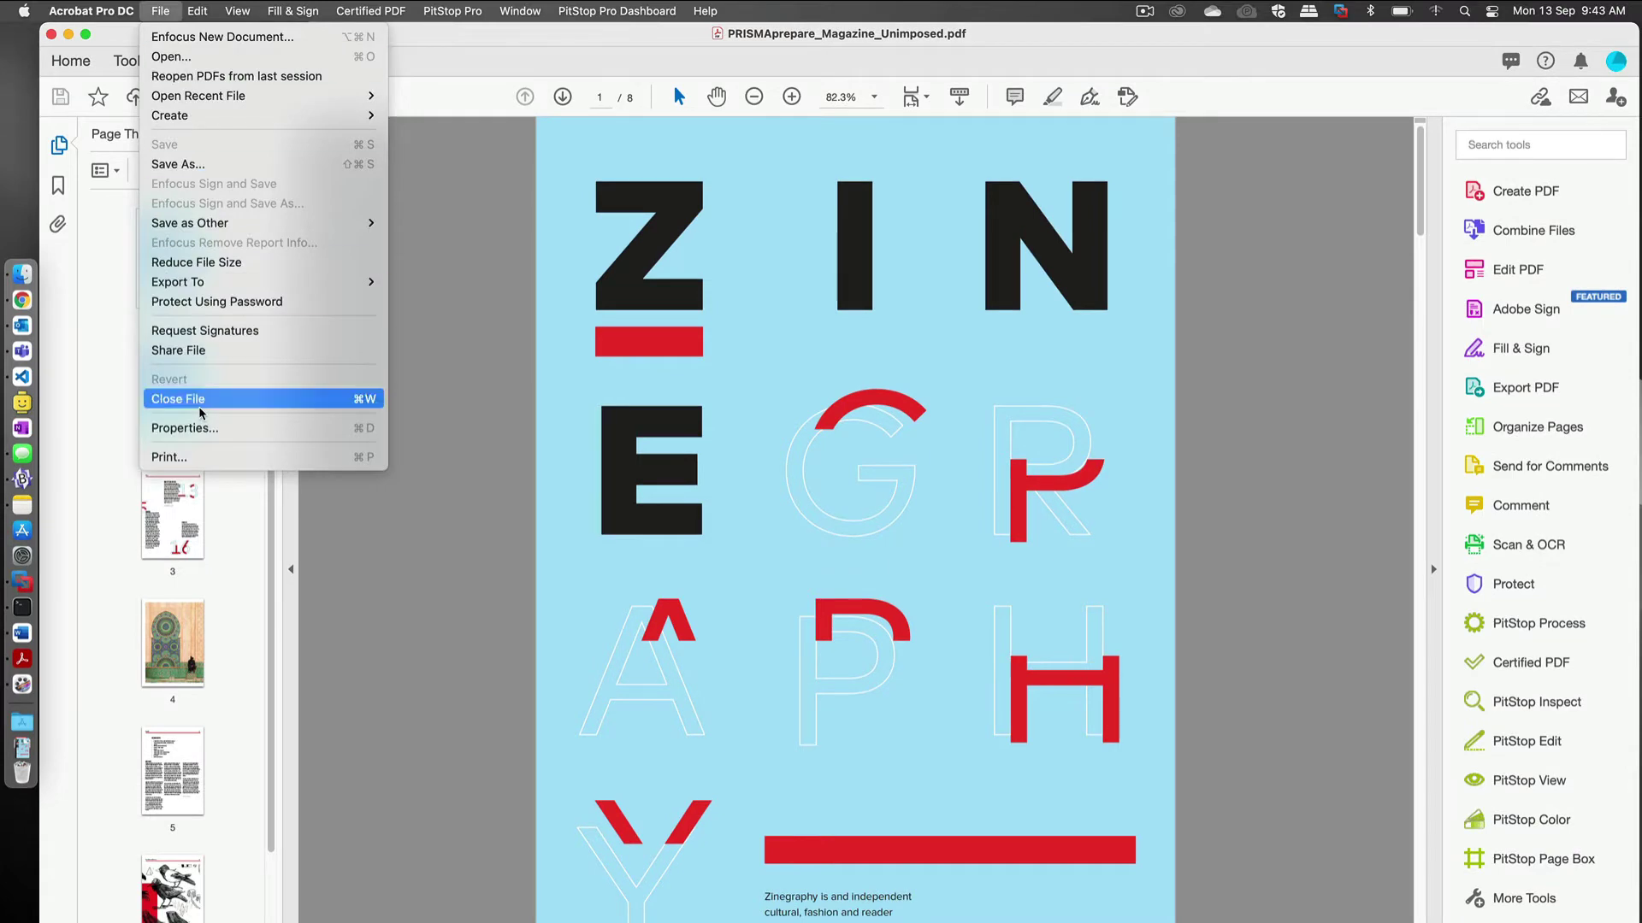
pyautogui.click(198, 460)
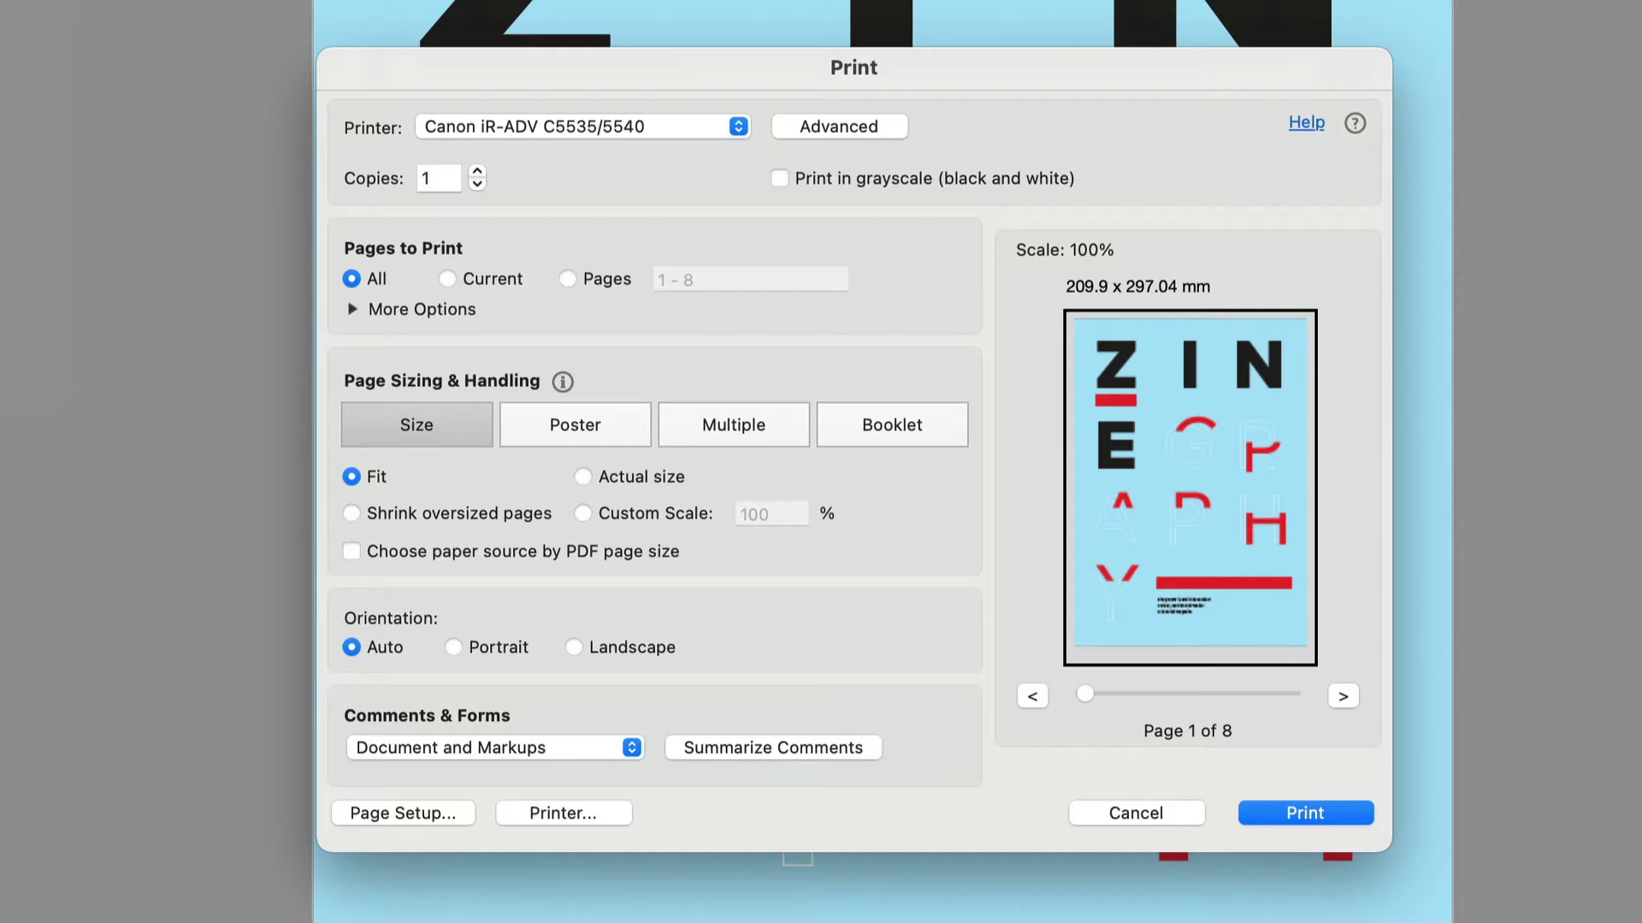
pyautogui.click(448, 429)
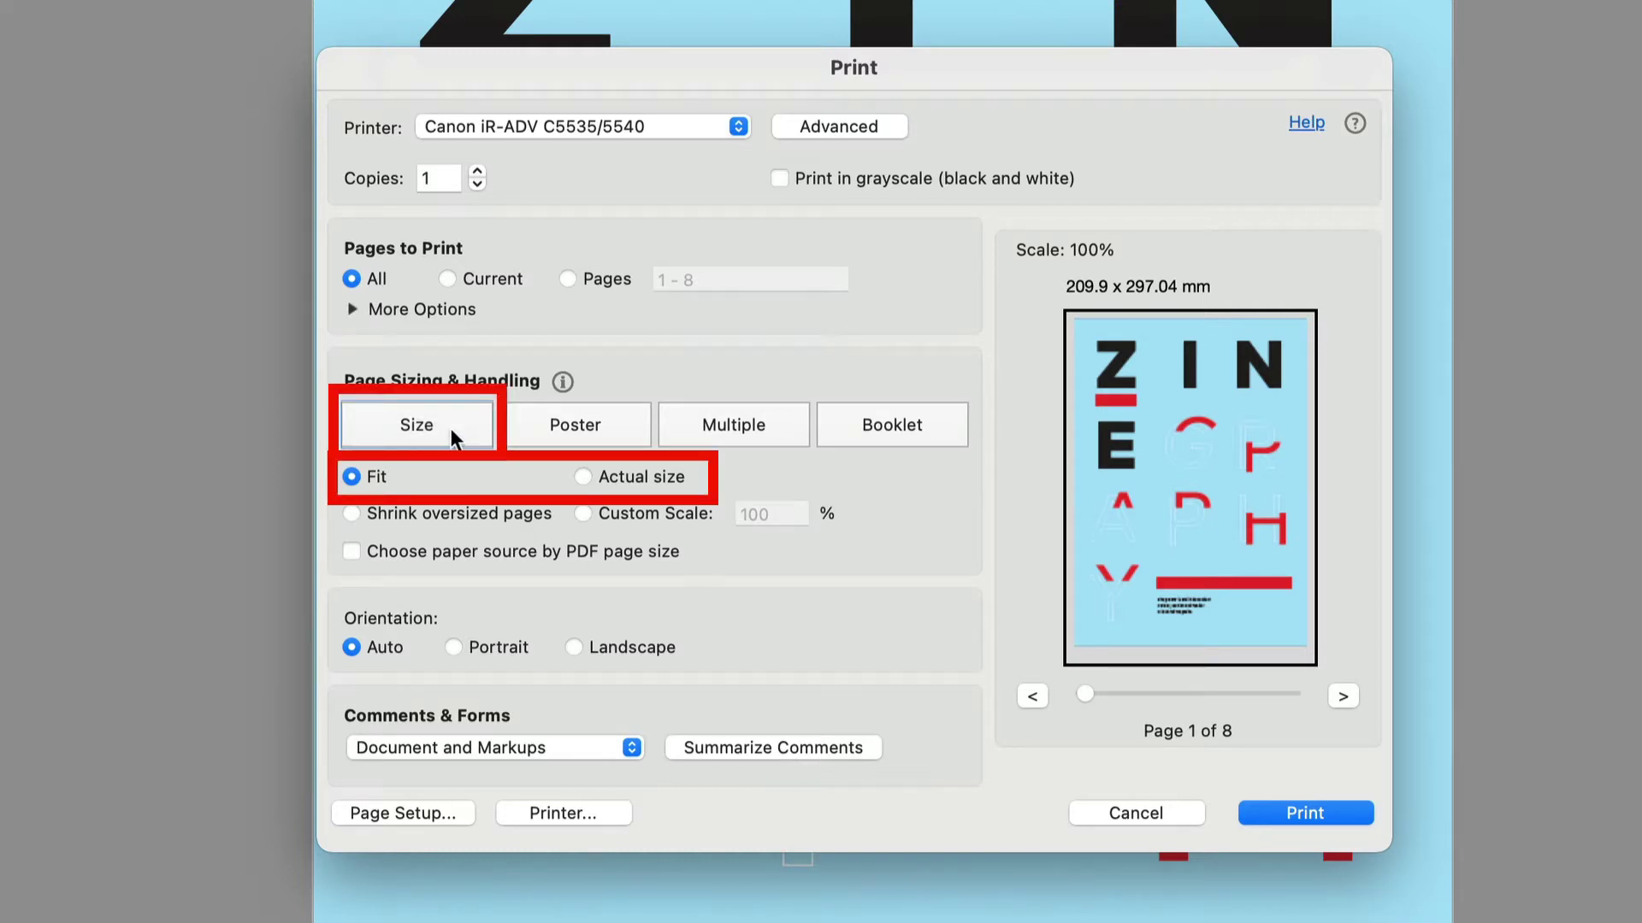
pyautogui.click(585, 476)
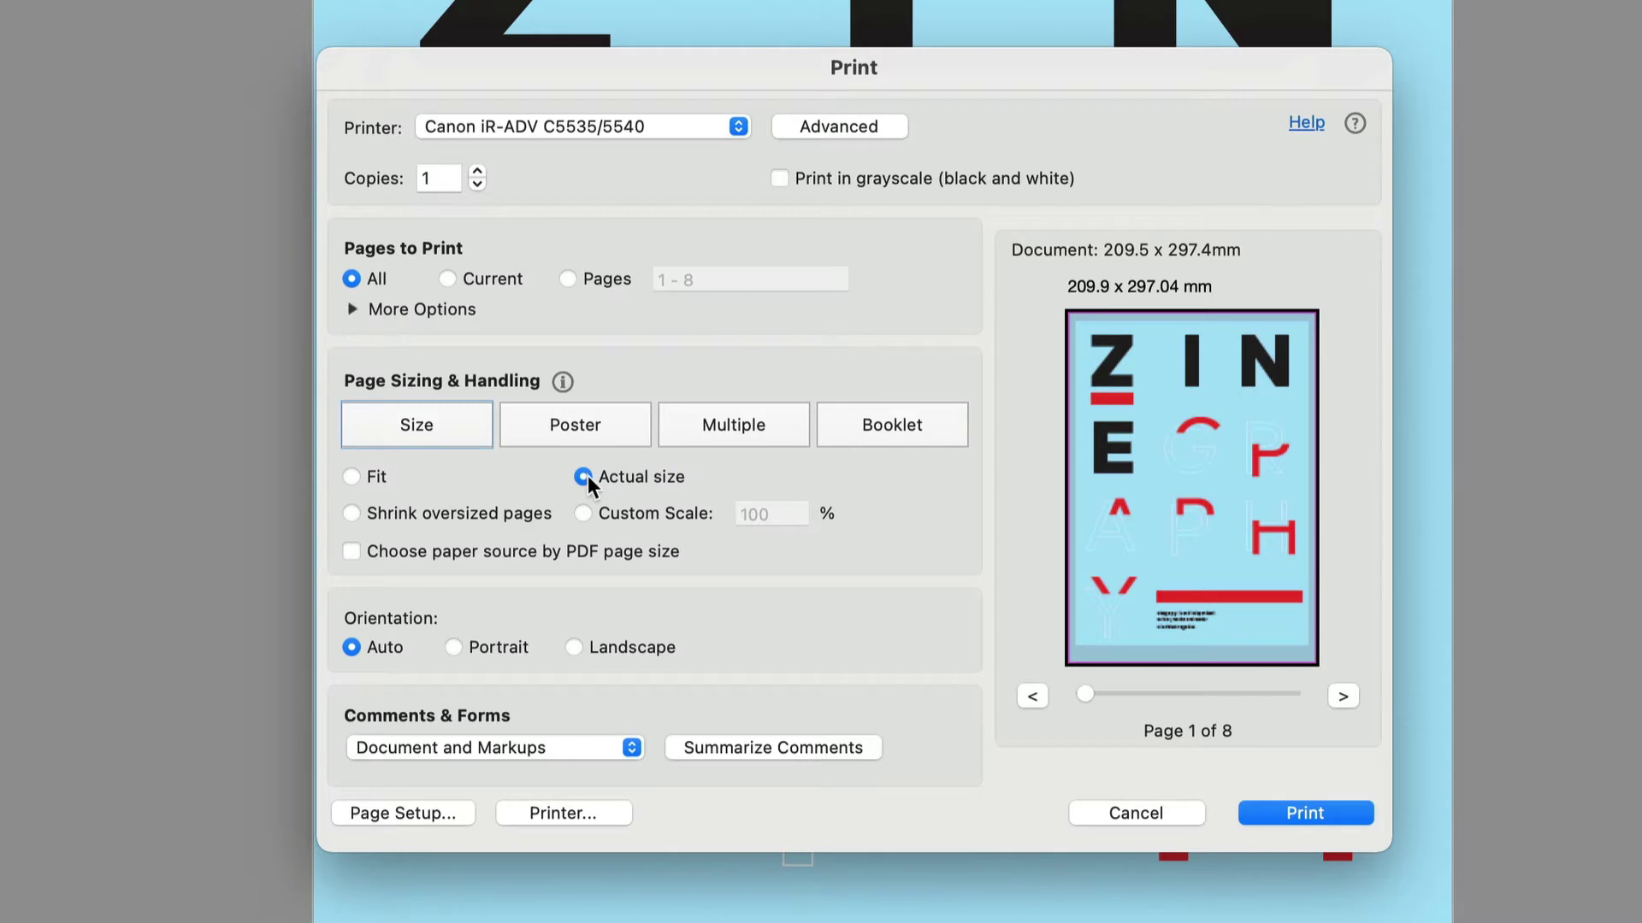
pyautogui.click(446, 817)
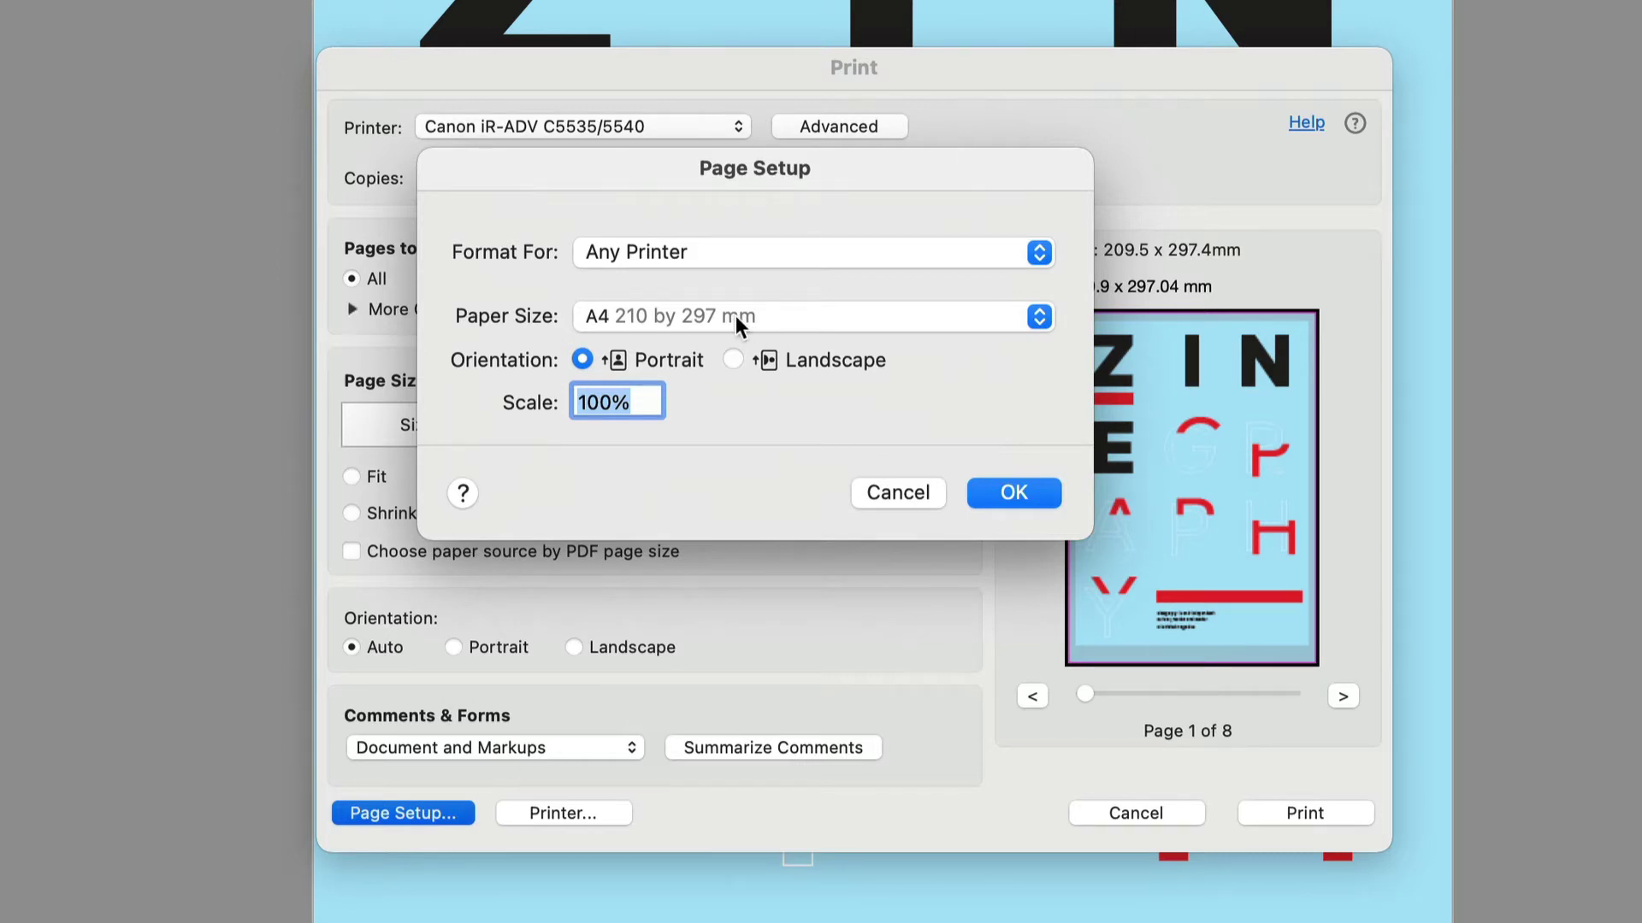
pyautogui.click(1010, 494)
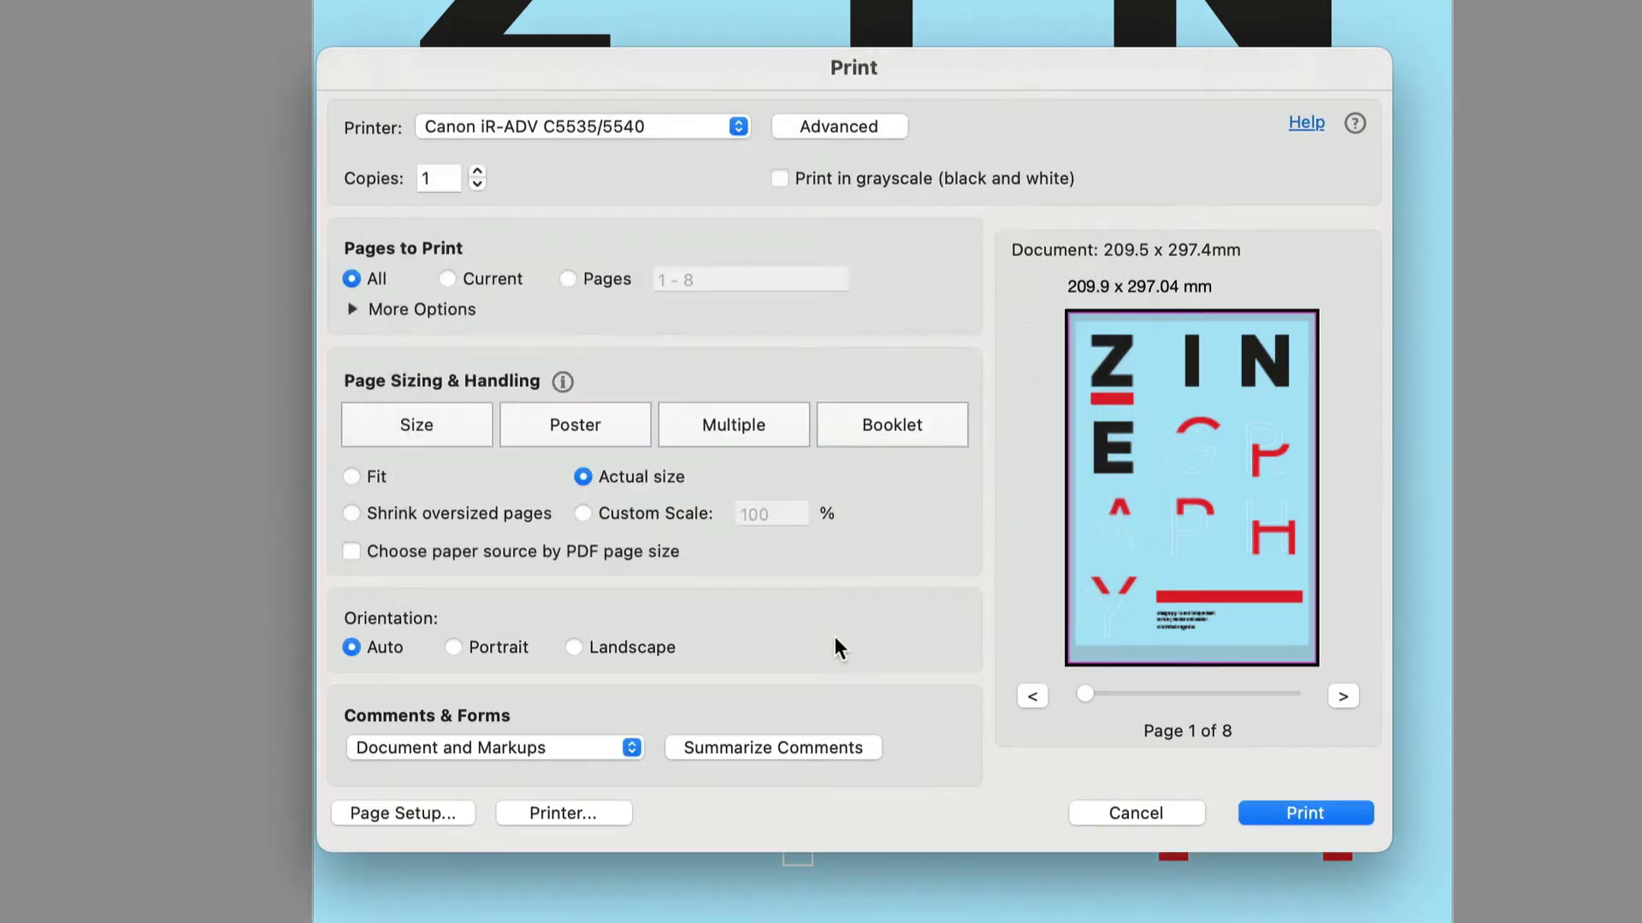
# Step: In the Canon printer's Finishing pane, change Print Style to Booklet Printing
pyautogui.click(609, 818)
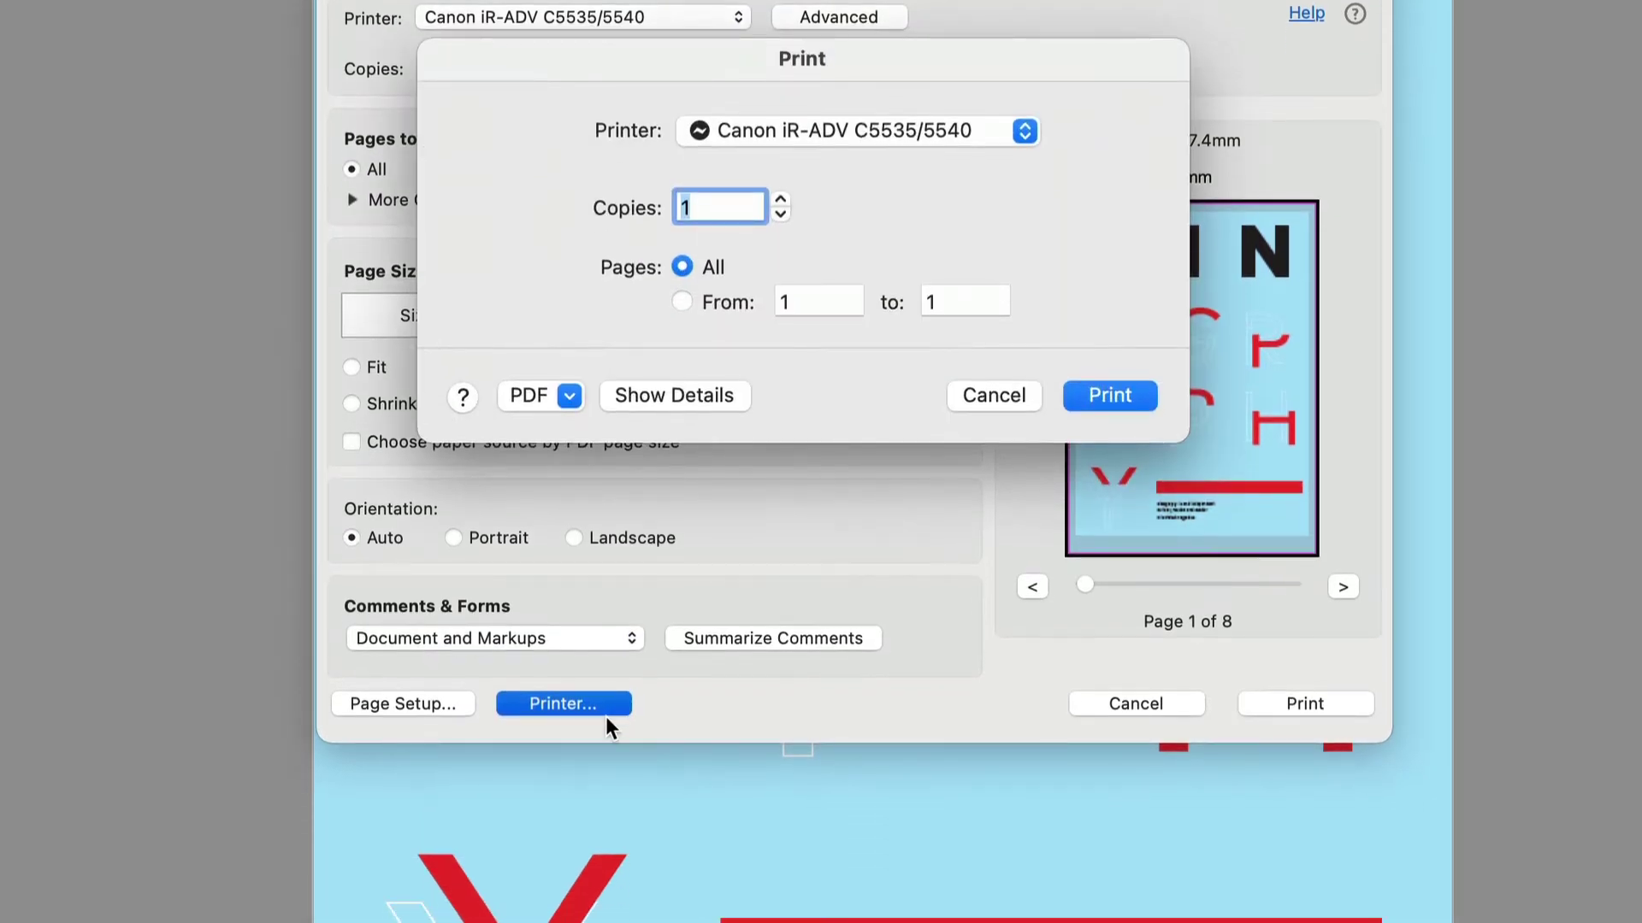
pyautogui.click(715, 397)
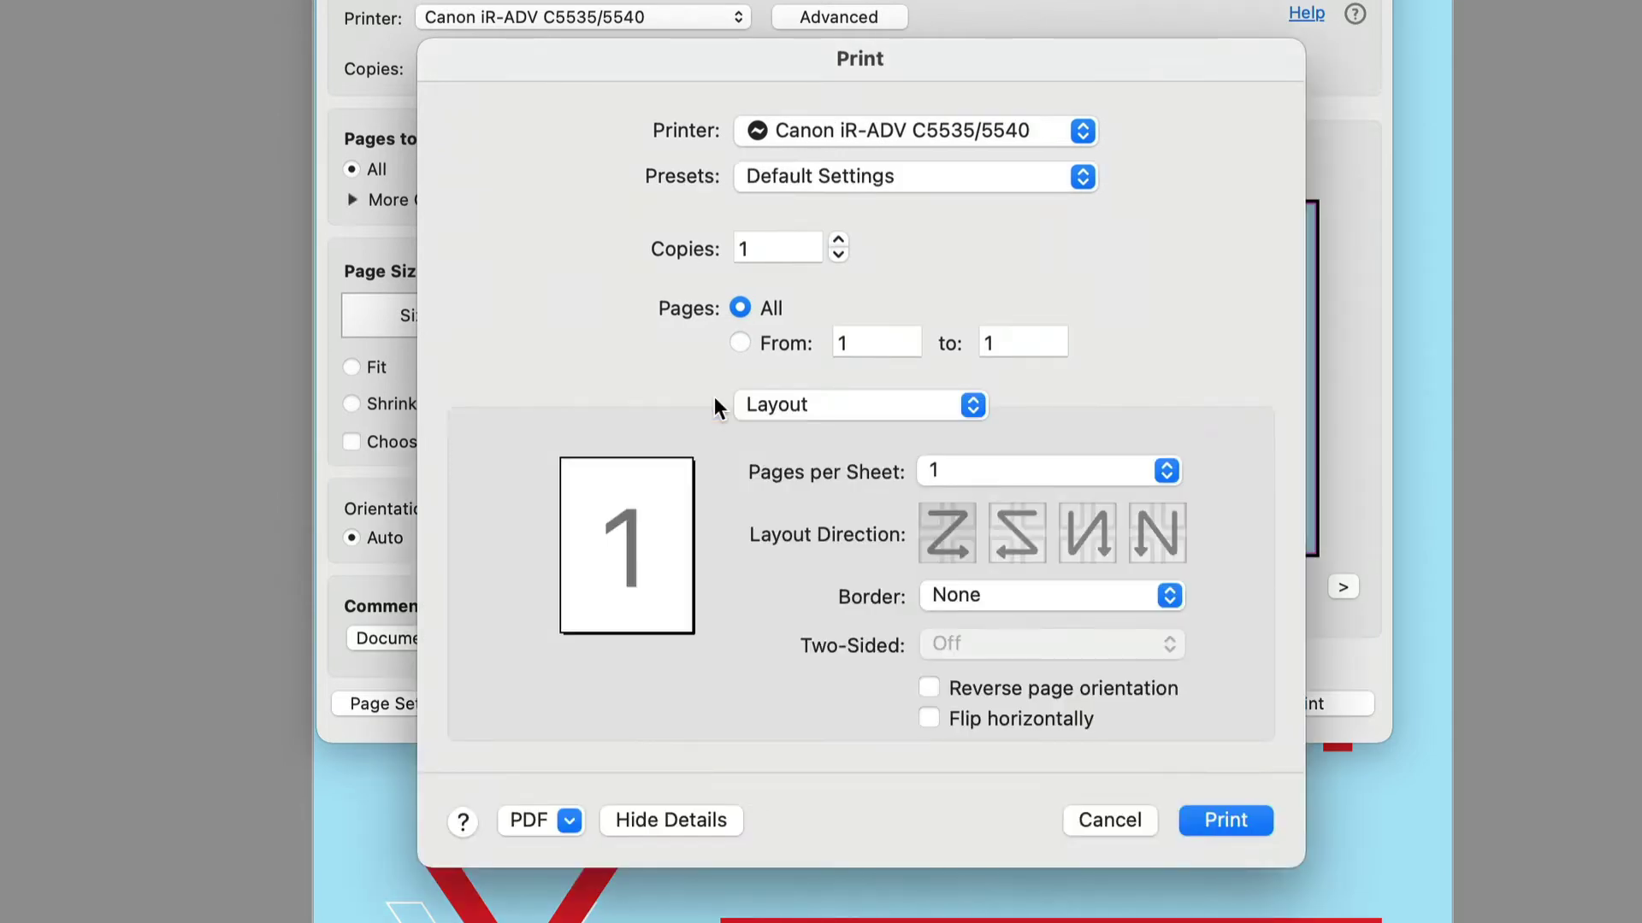
pyautogui.click(958, 407)
pyautogui.click(899, 590)
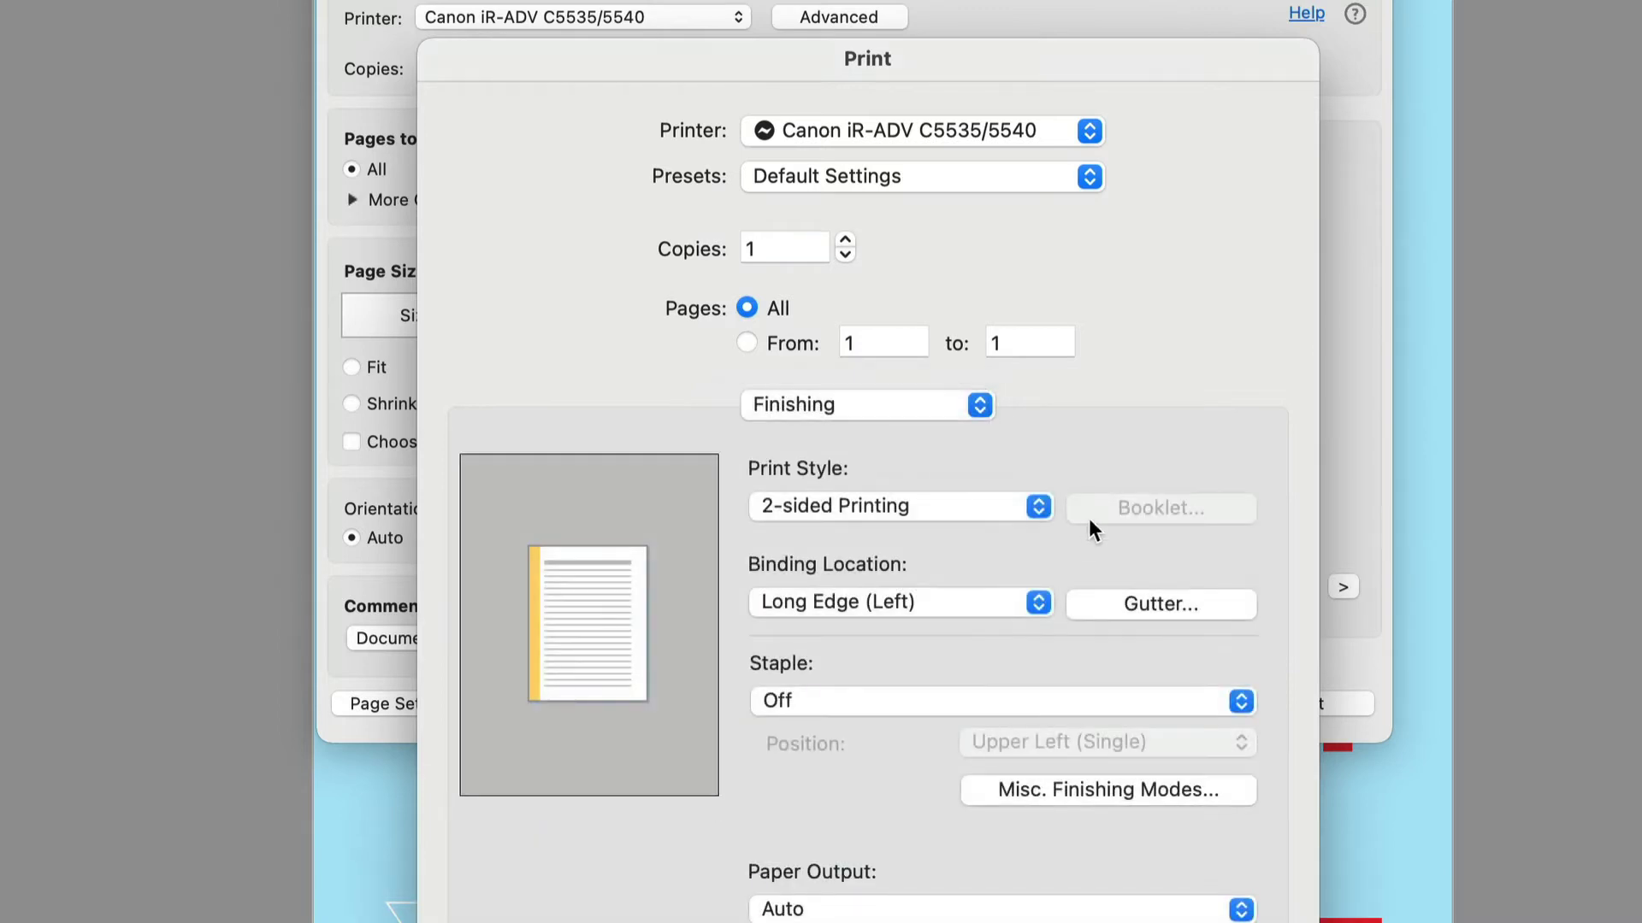
pyautogui.click(985, 513)
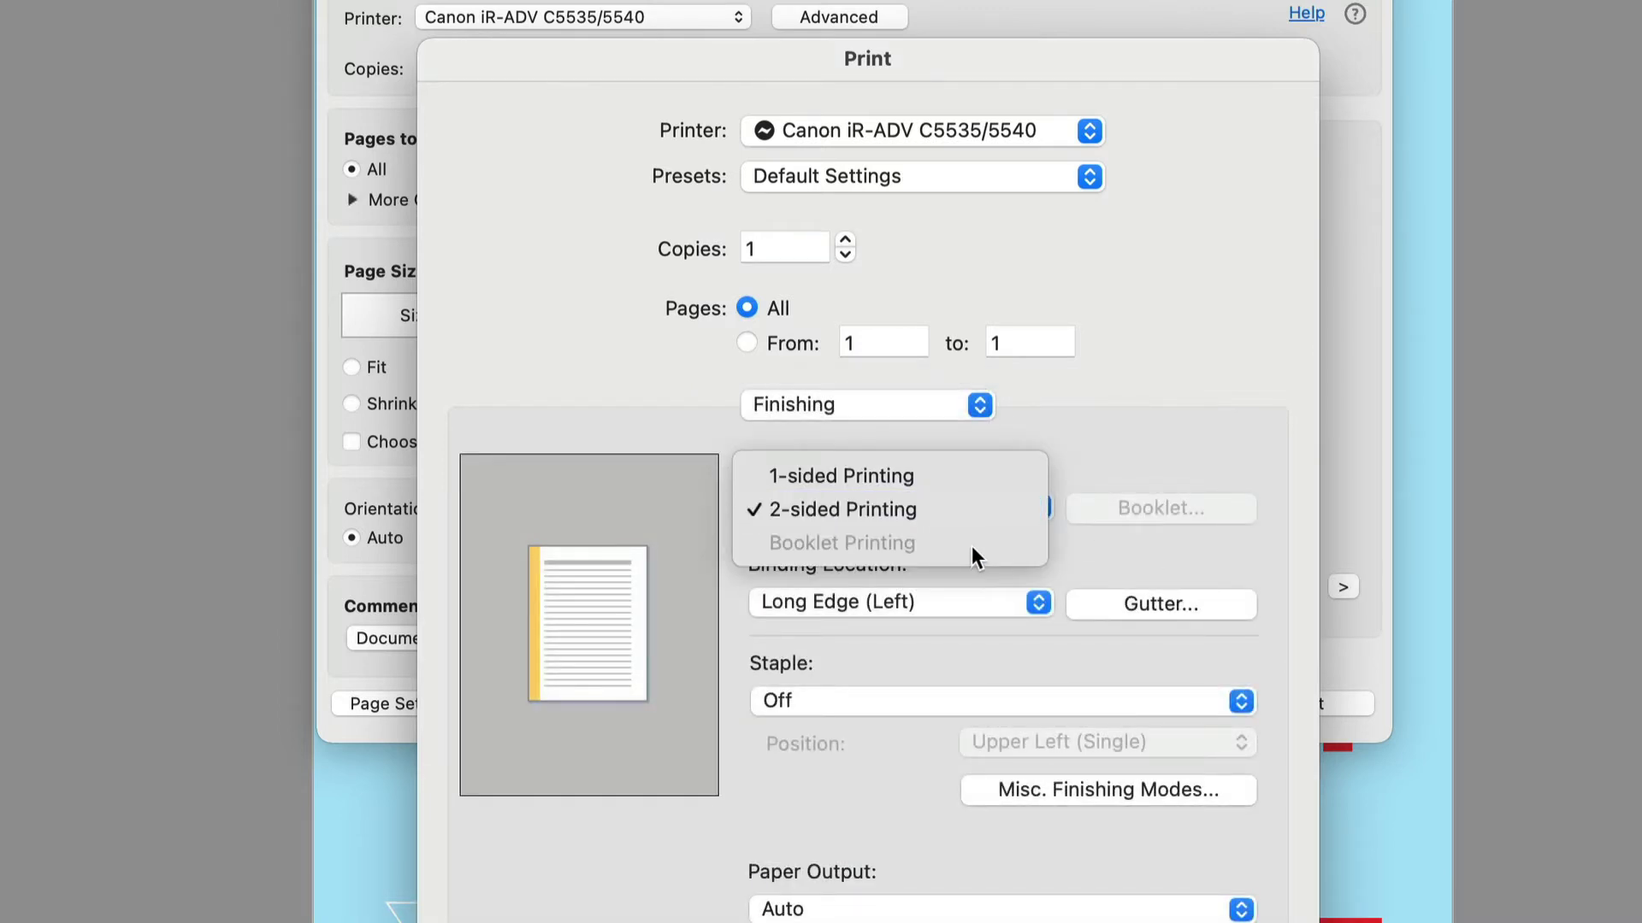
pyautogui.click(1165, 401)
pyautogui.click(945, 404)
pyautogui.click(898, 291)
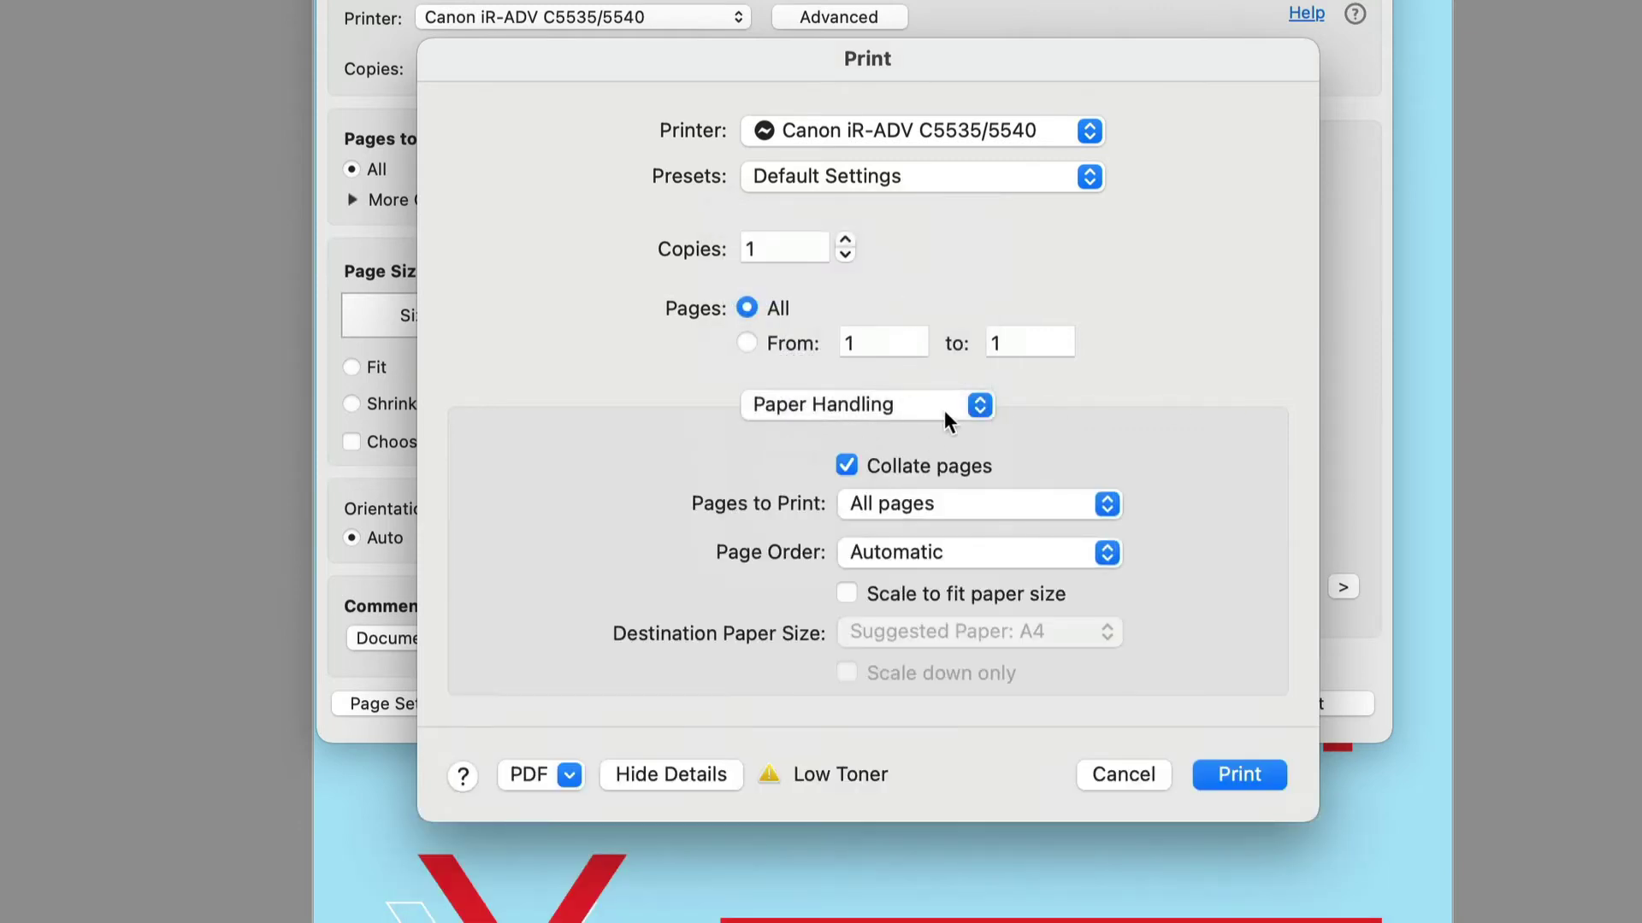
pyautogui.click(947, 409)
pyautogui.click(927, 527)
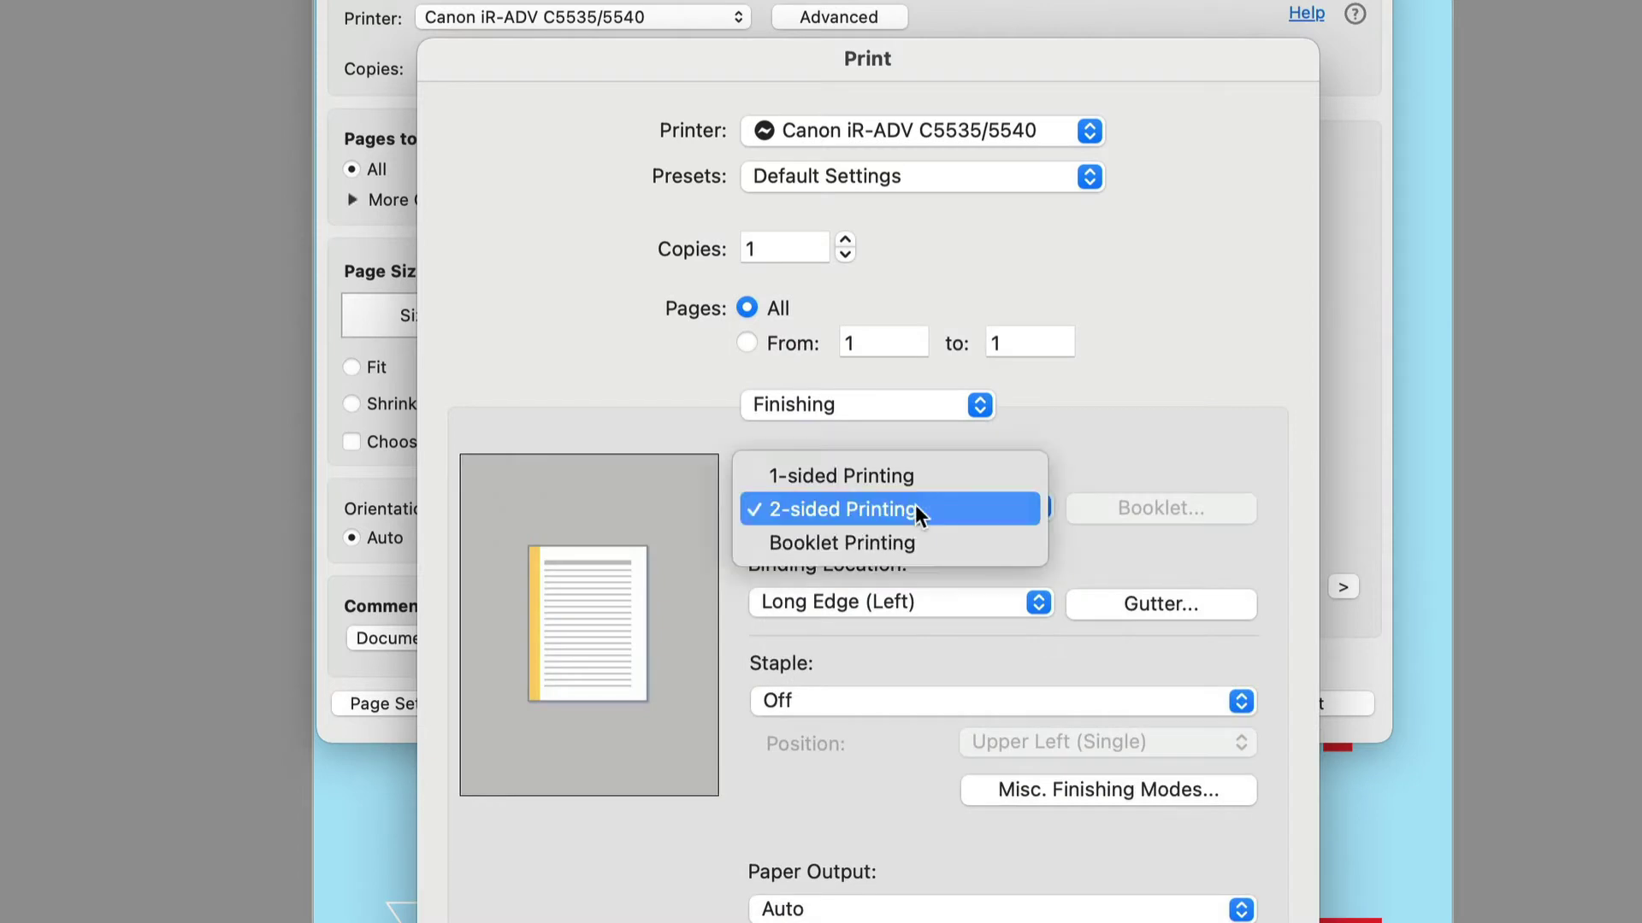
pyautogui.click(912, 544)
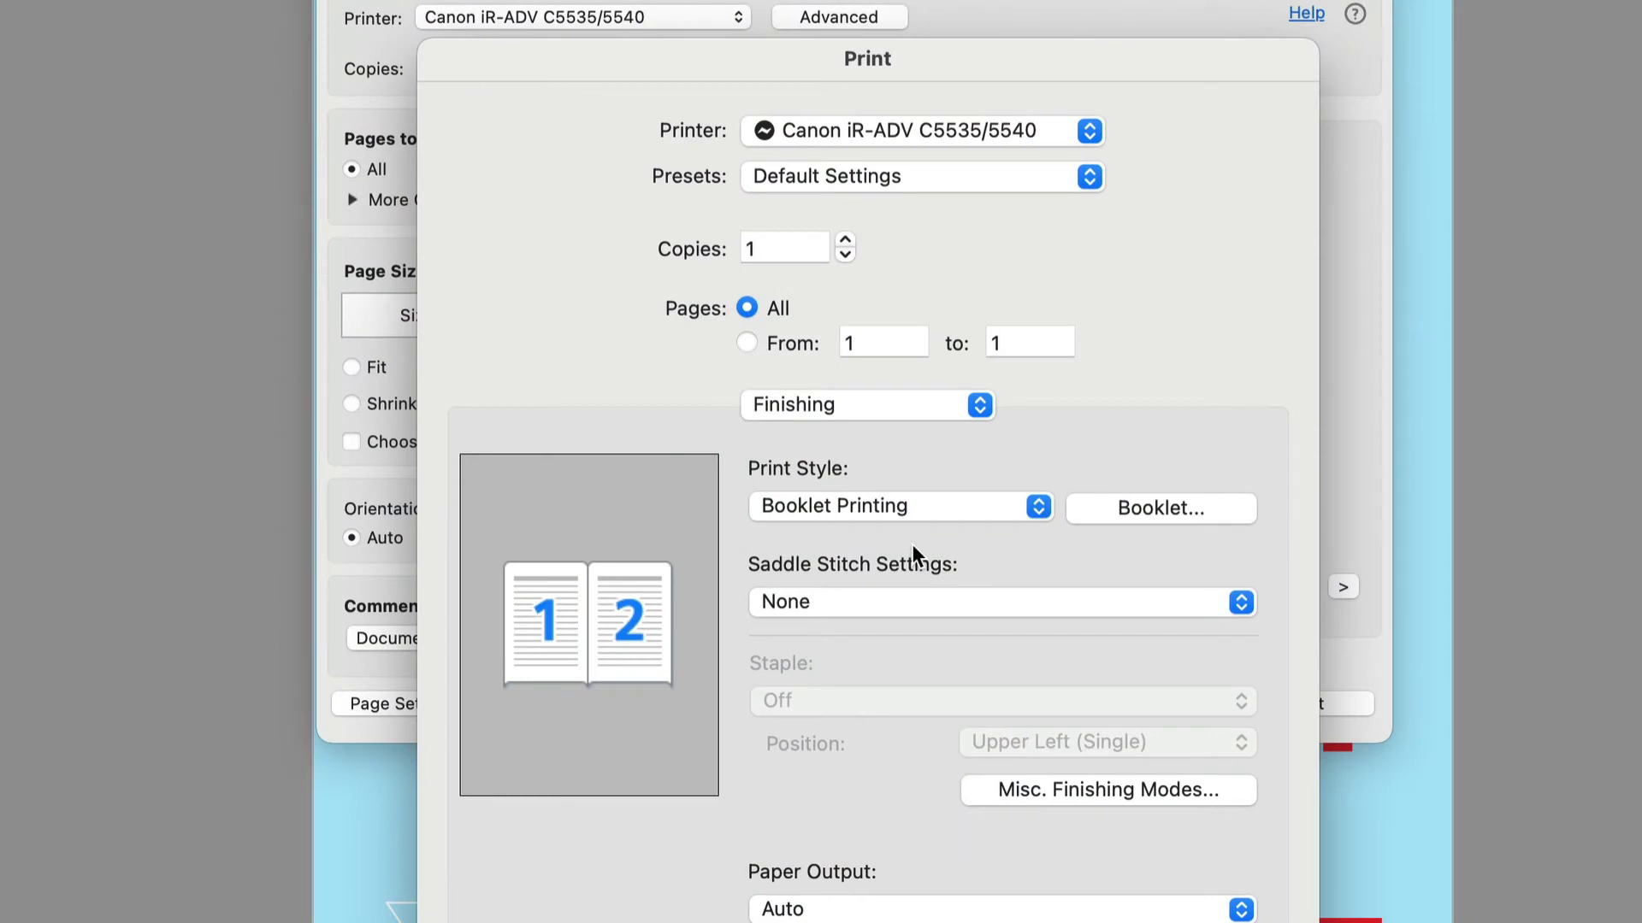
# Step: Change the Saddle Stitch Settings to Fold + Saddle Stitch
pyautogui.click(971, 602)
pyautogui.click(966, 637)
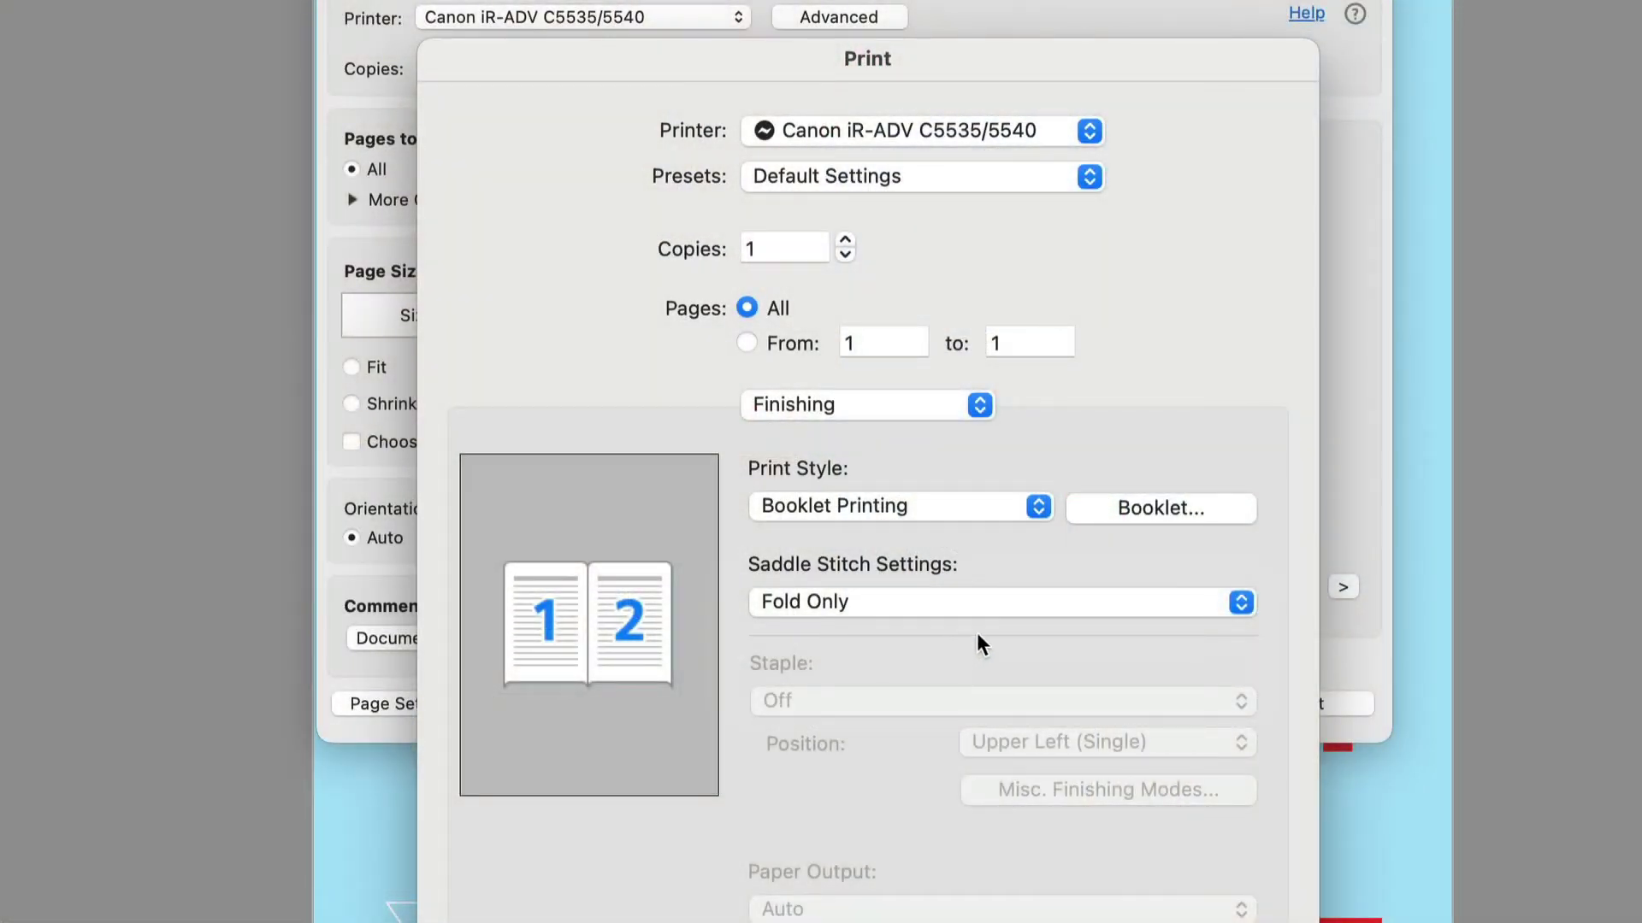
pyautogui.click(970, 606)
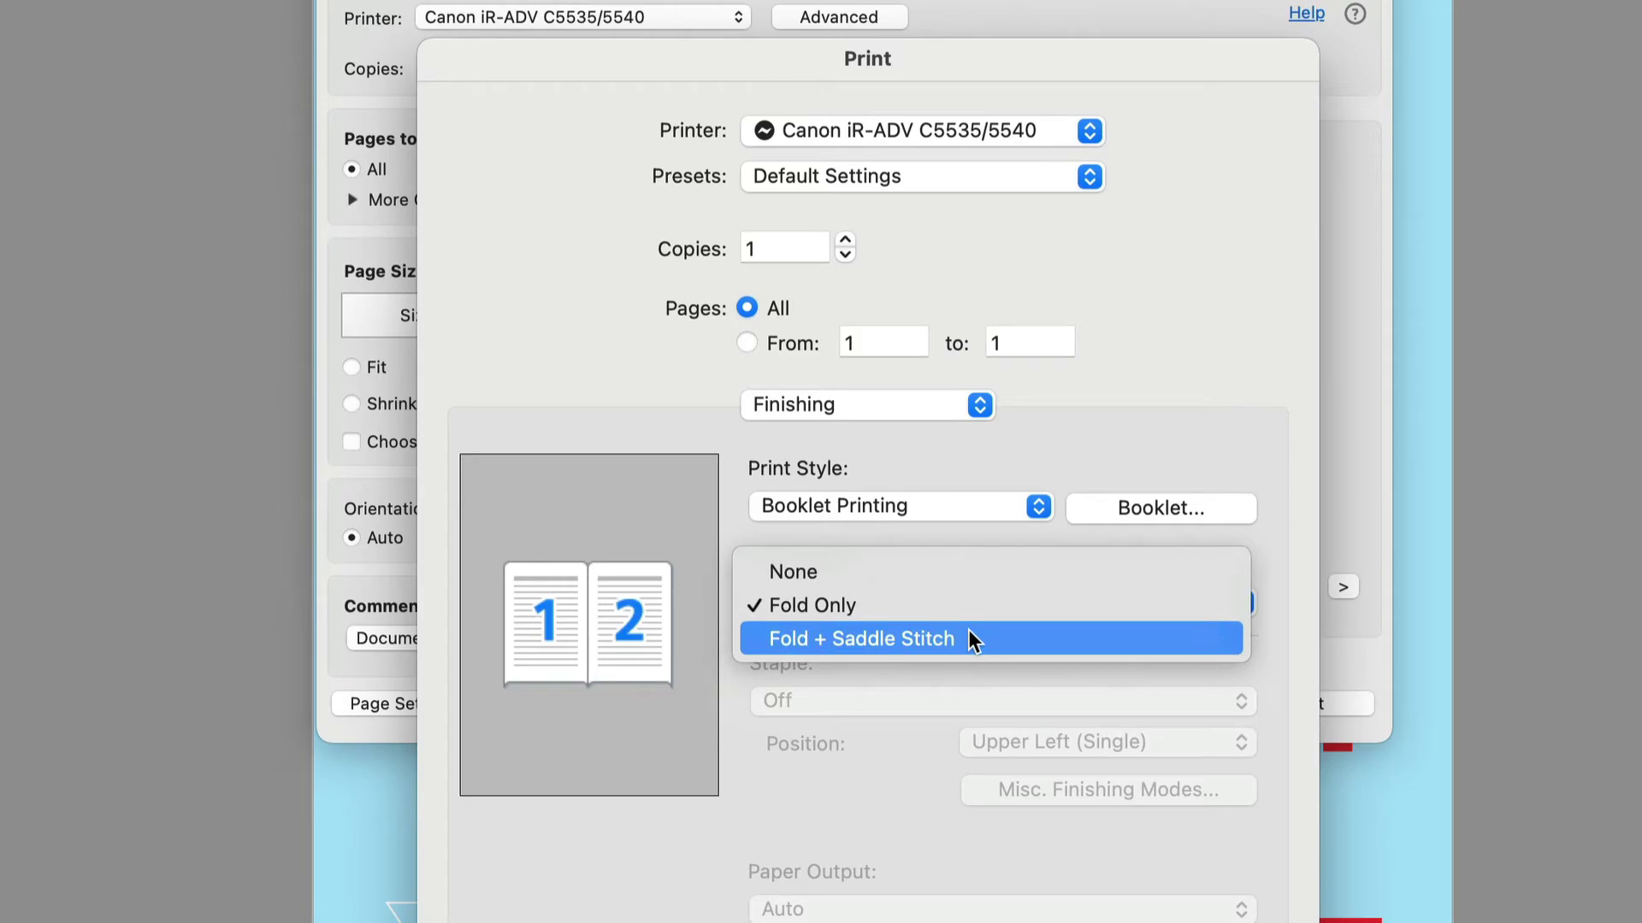
pyautogui.click(970, 640)
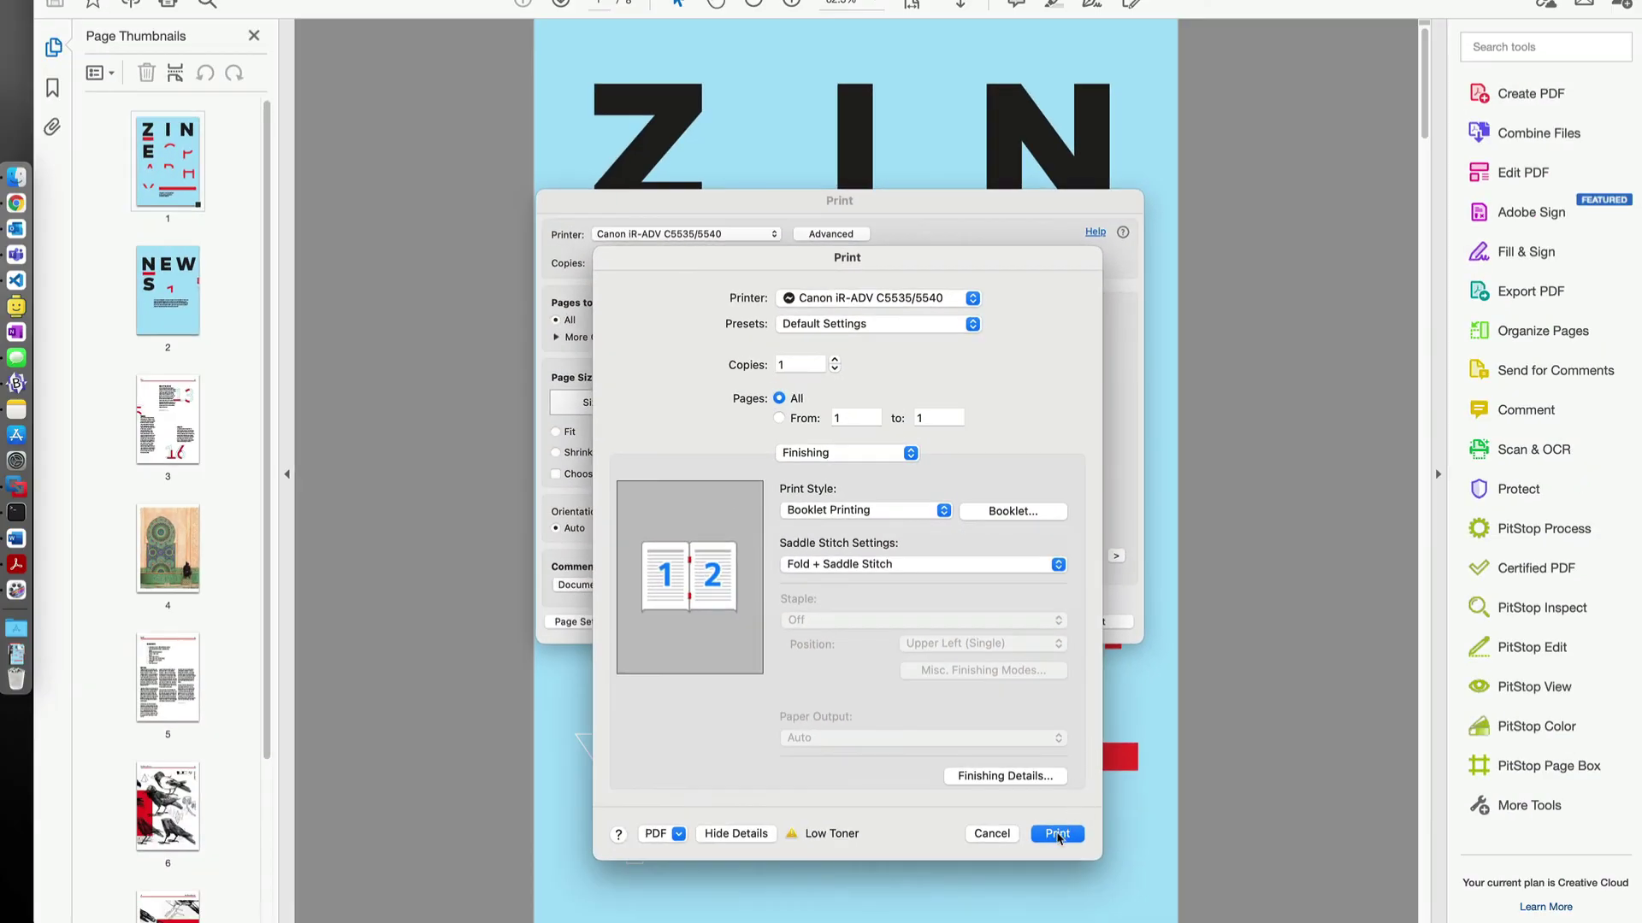
# Step: Confirm the Canon booklet settings and print the magazine
pyautogui.click(1057, 835)
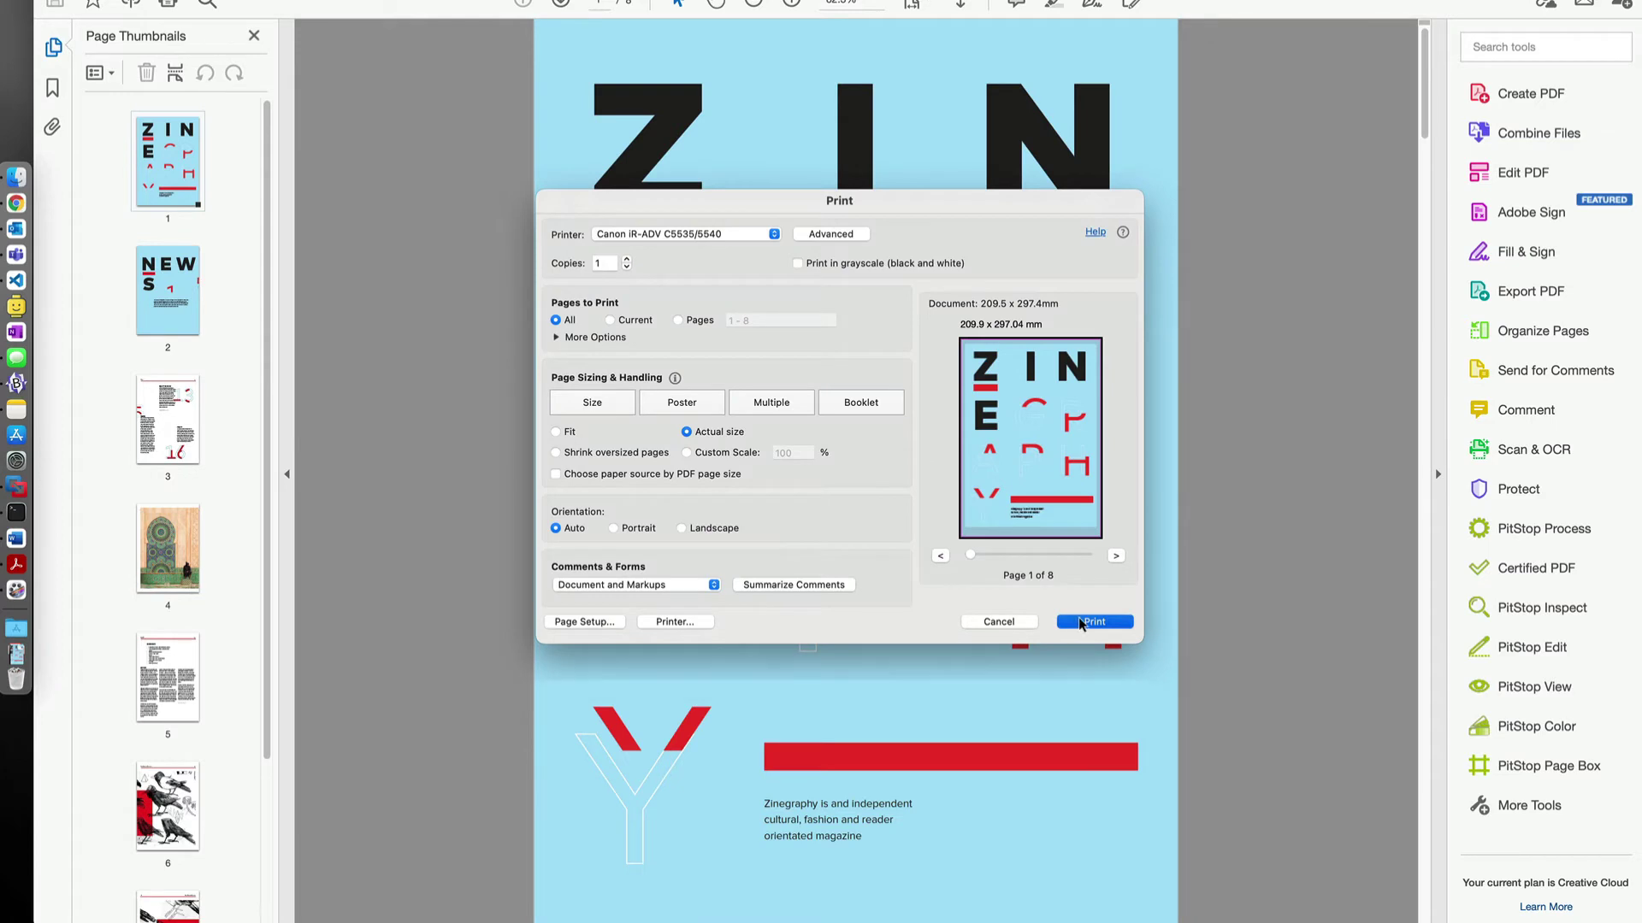
pyautogui.click(1080, 623)
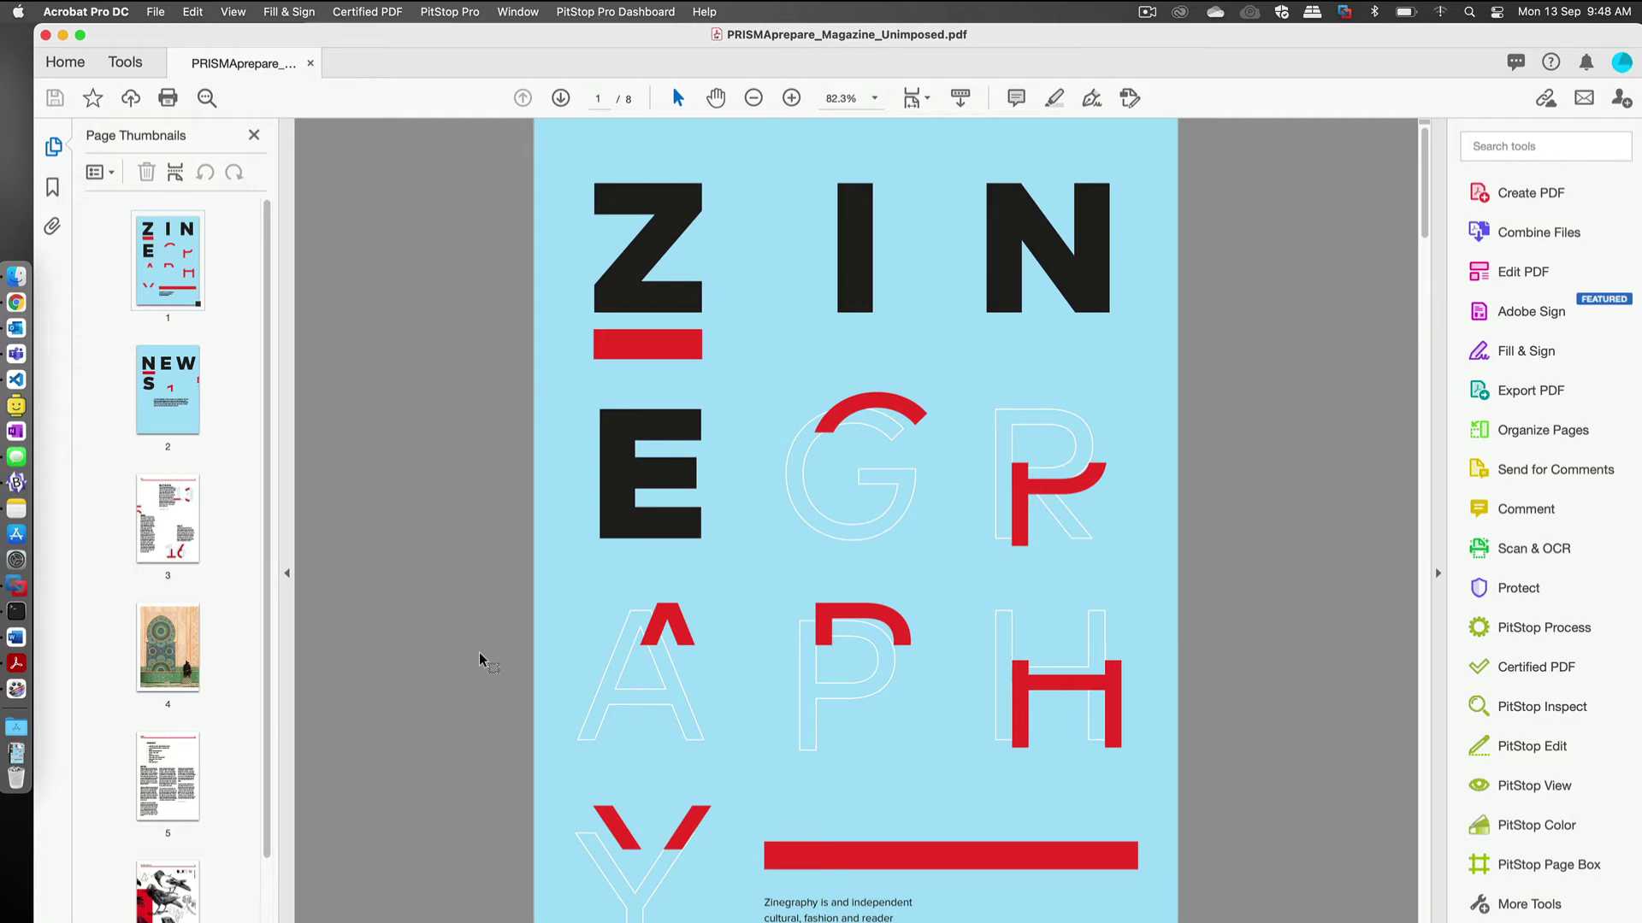
# Step: Reopen printing with A5 148 x 210 mm paper and pages scaled to Fit
pyautogui.press('super+p')
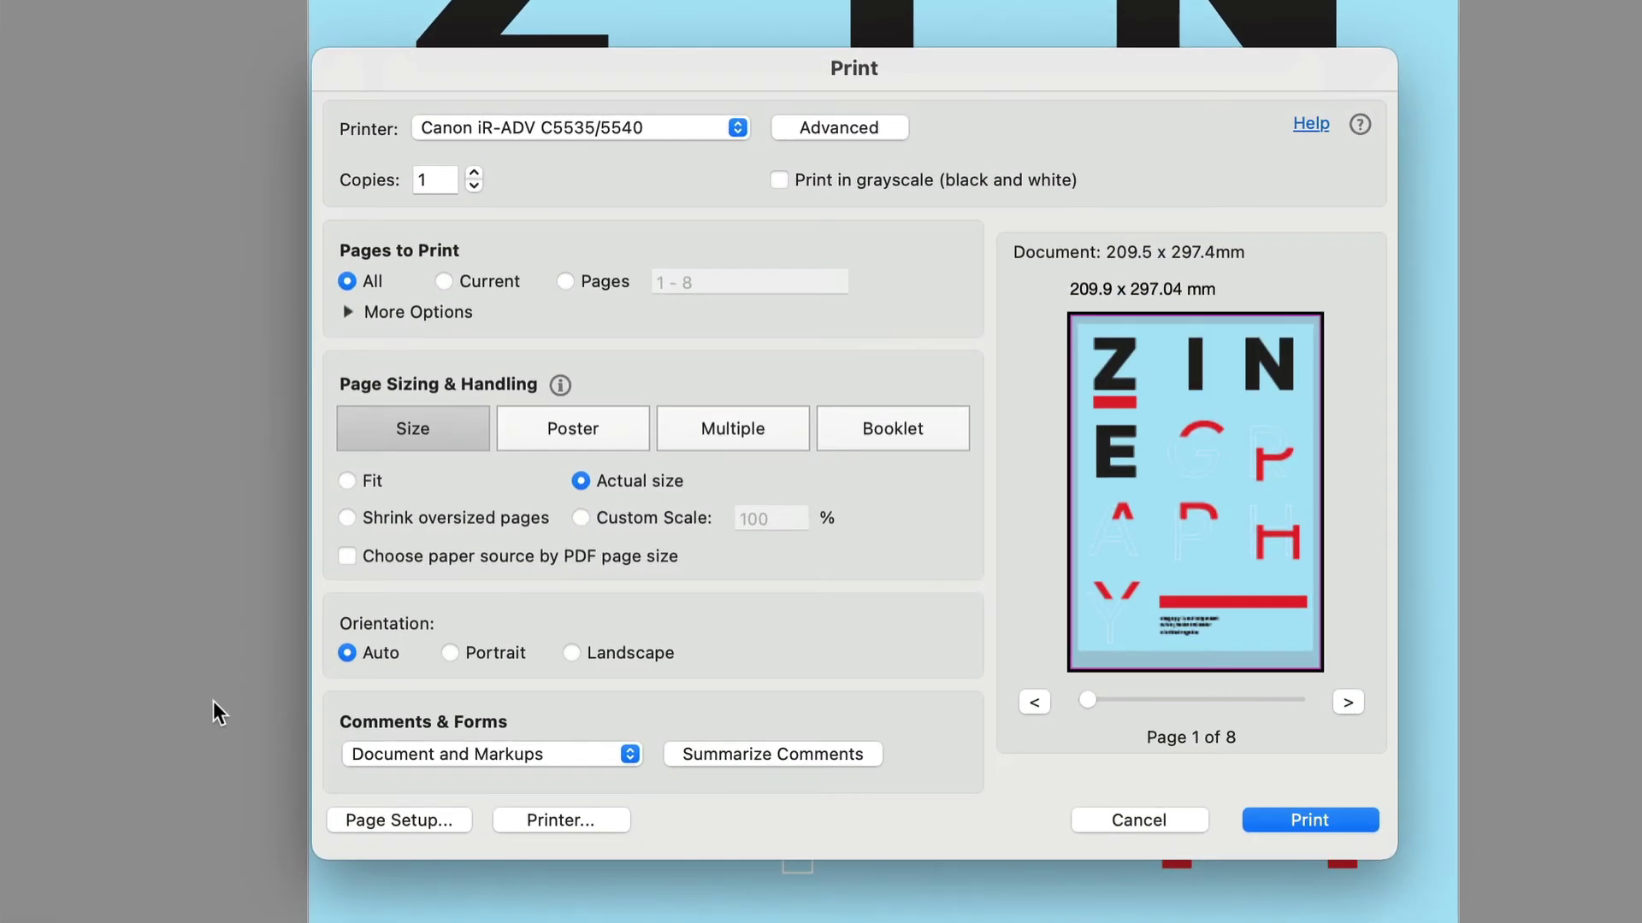
pyautogui.click(433, 824)
pyautogui.click(809, 318)
pyautogui.moveTo(676, 357)
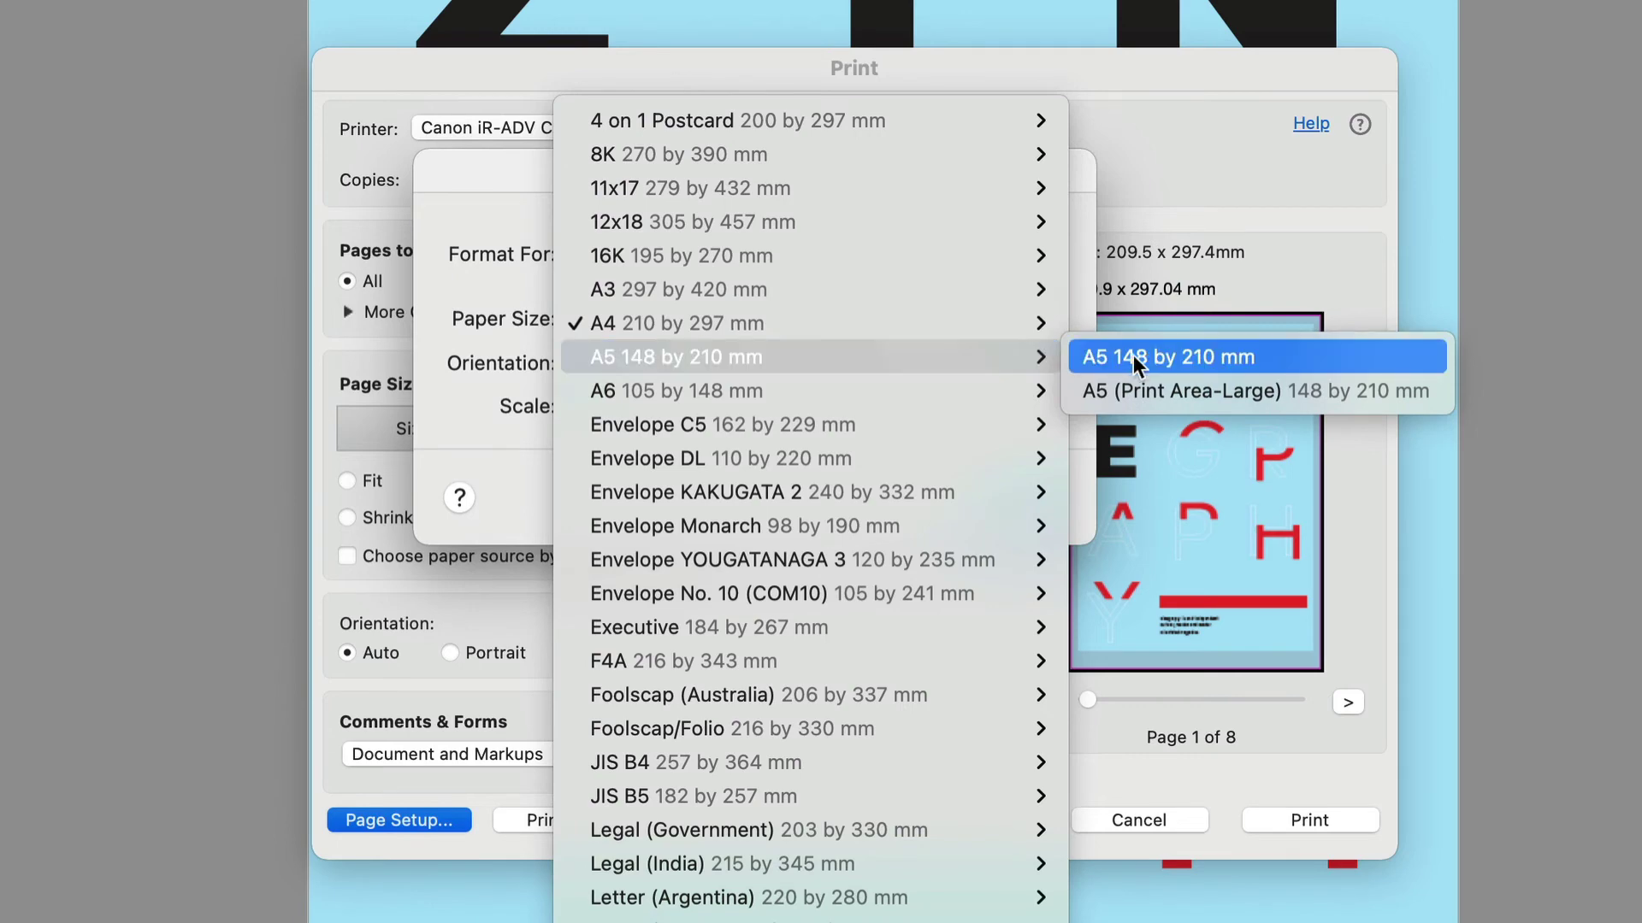
pyautogui.click(1147, 357)
pyautogui.click(996, 497)
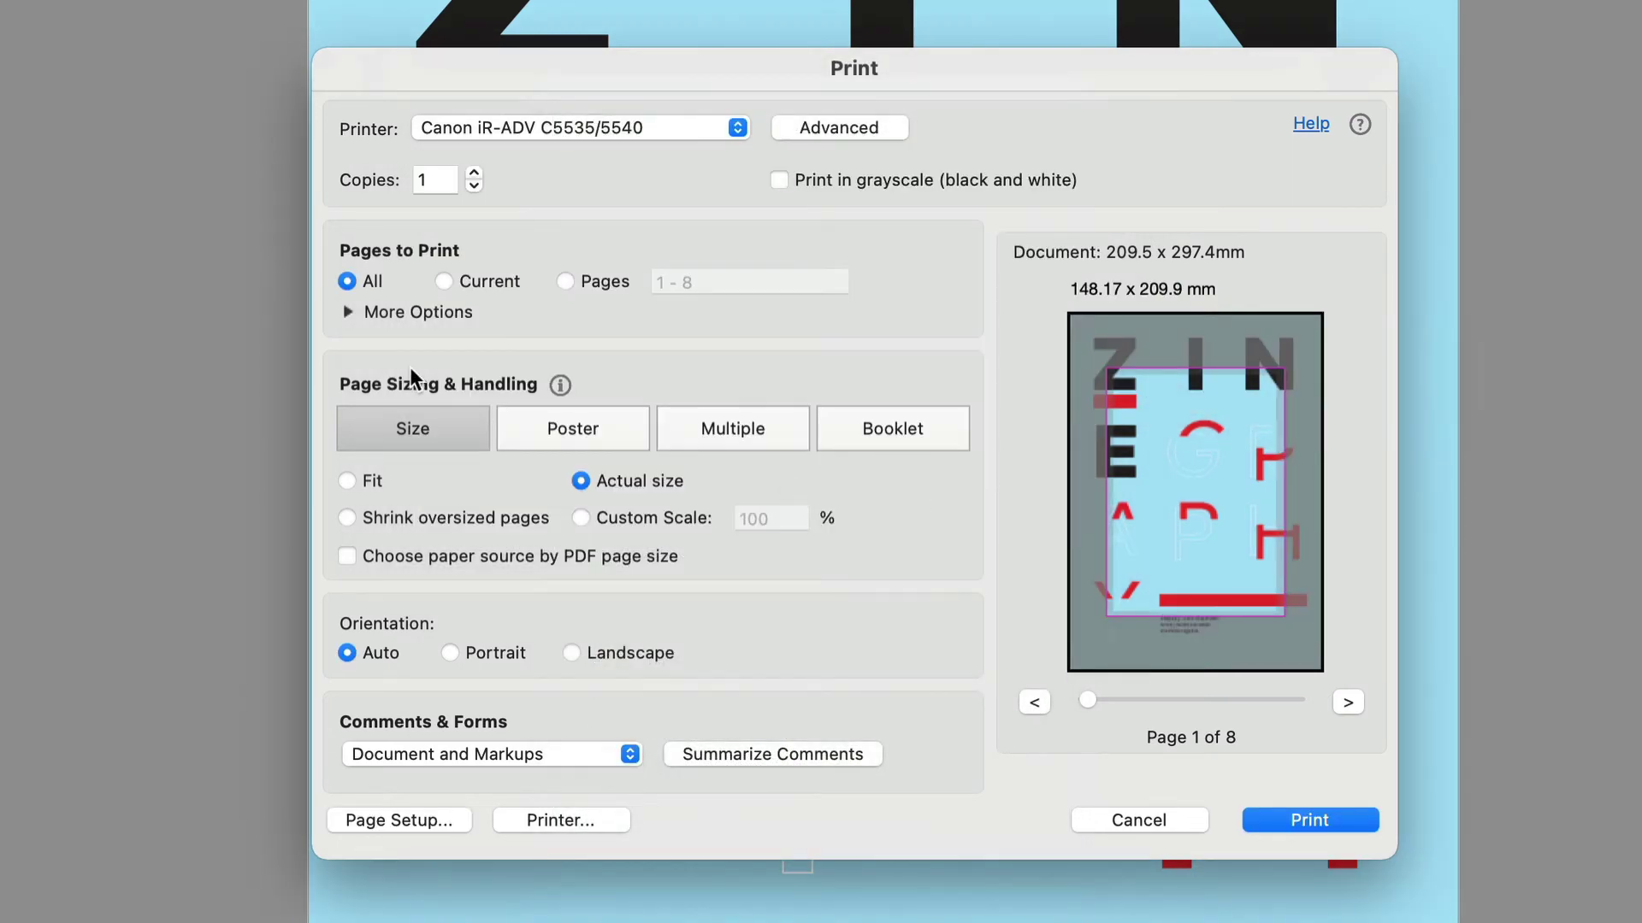
pyautogui.click(353, 485)
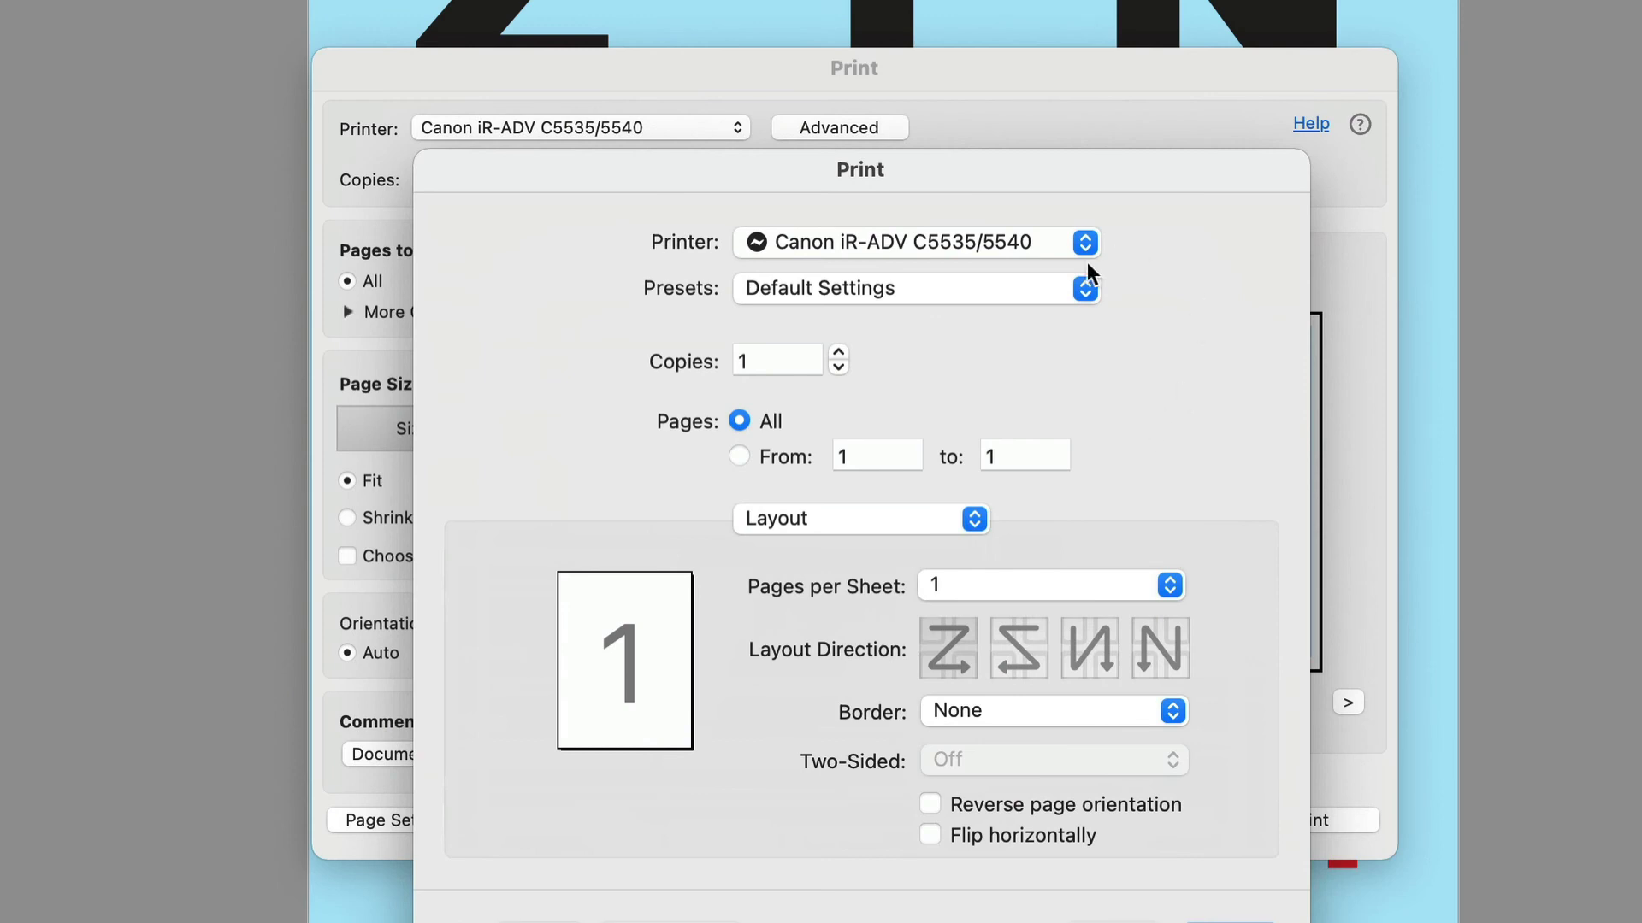
# Step: Save the current Canon printer settings as the preset 'My Booklet'
pyautogui.click(1041, 292)
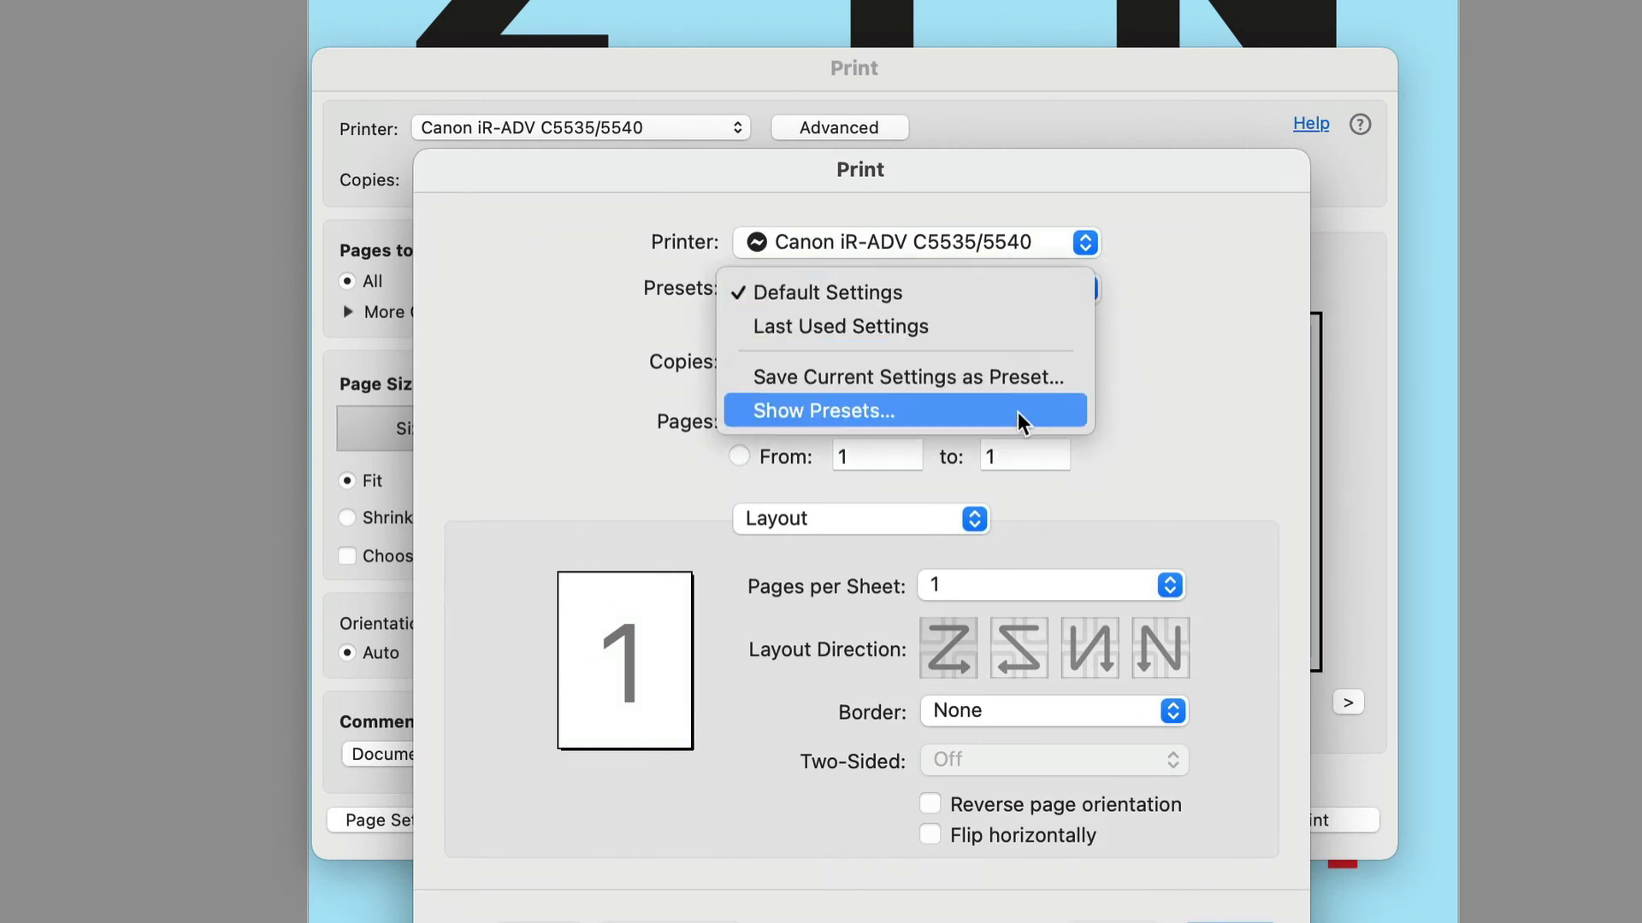
pyautogui.click(1024, 377)
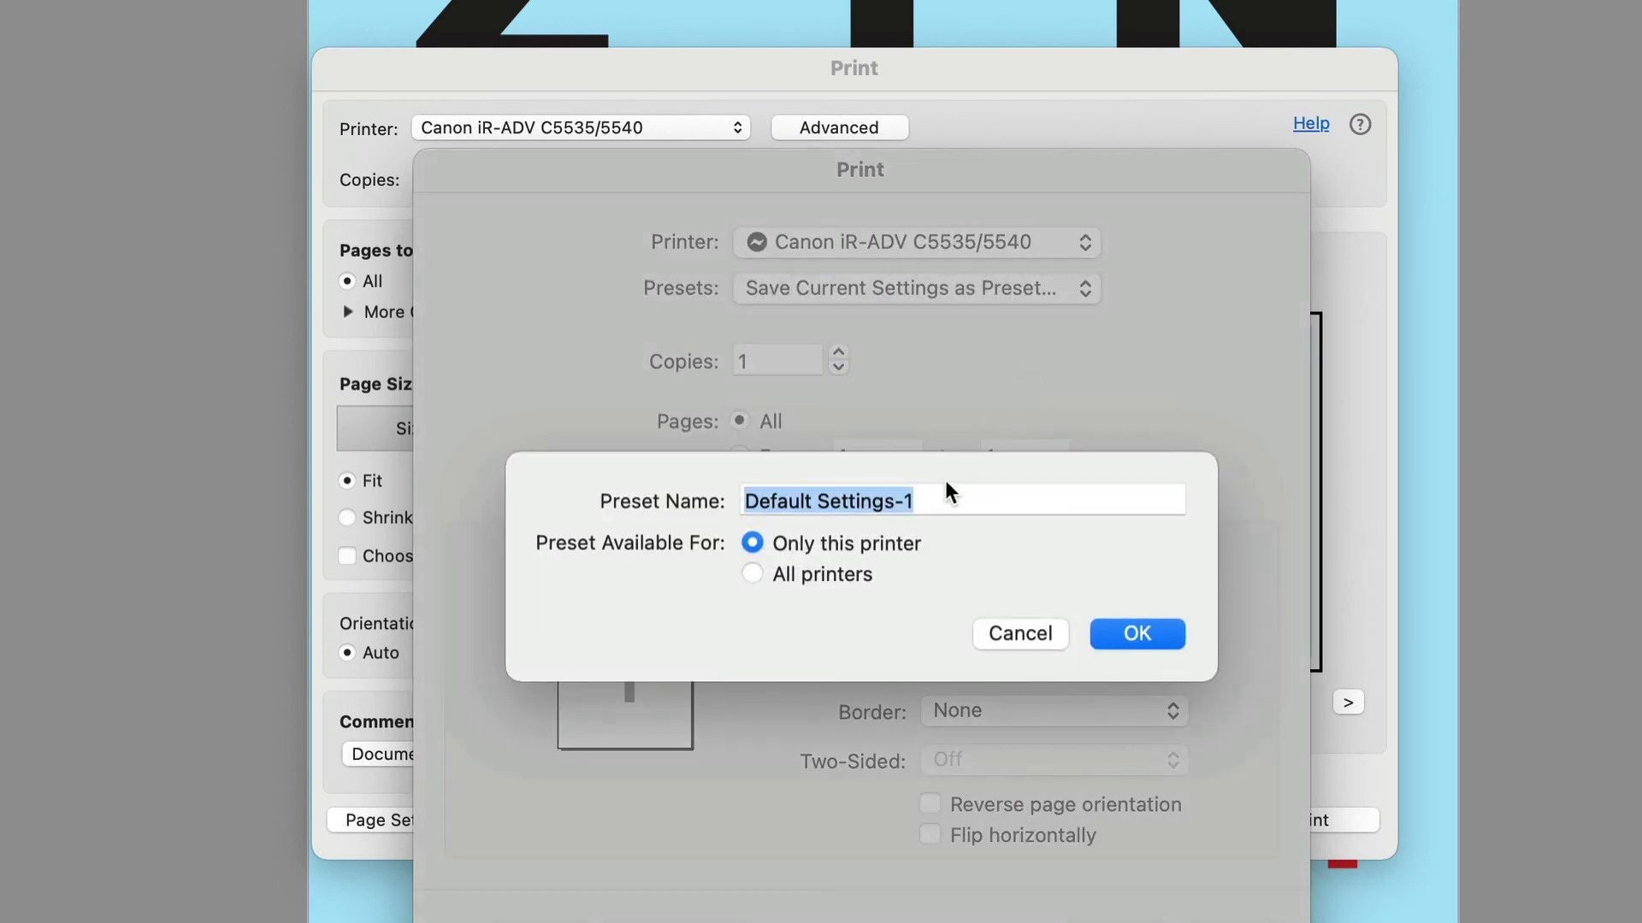
pyautogui.write('my')
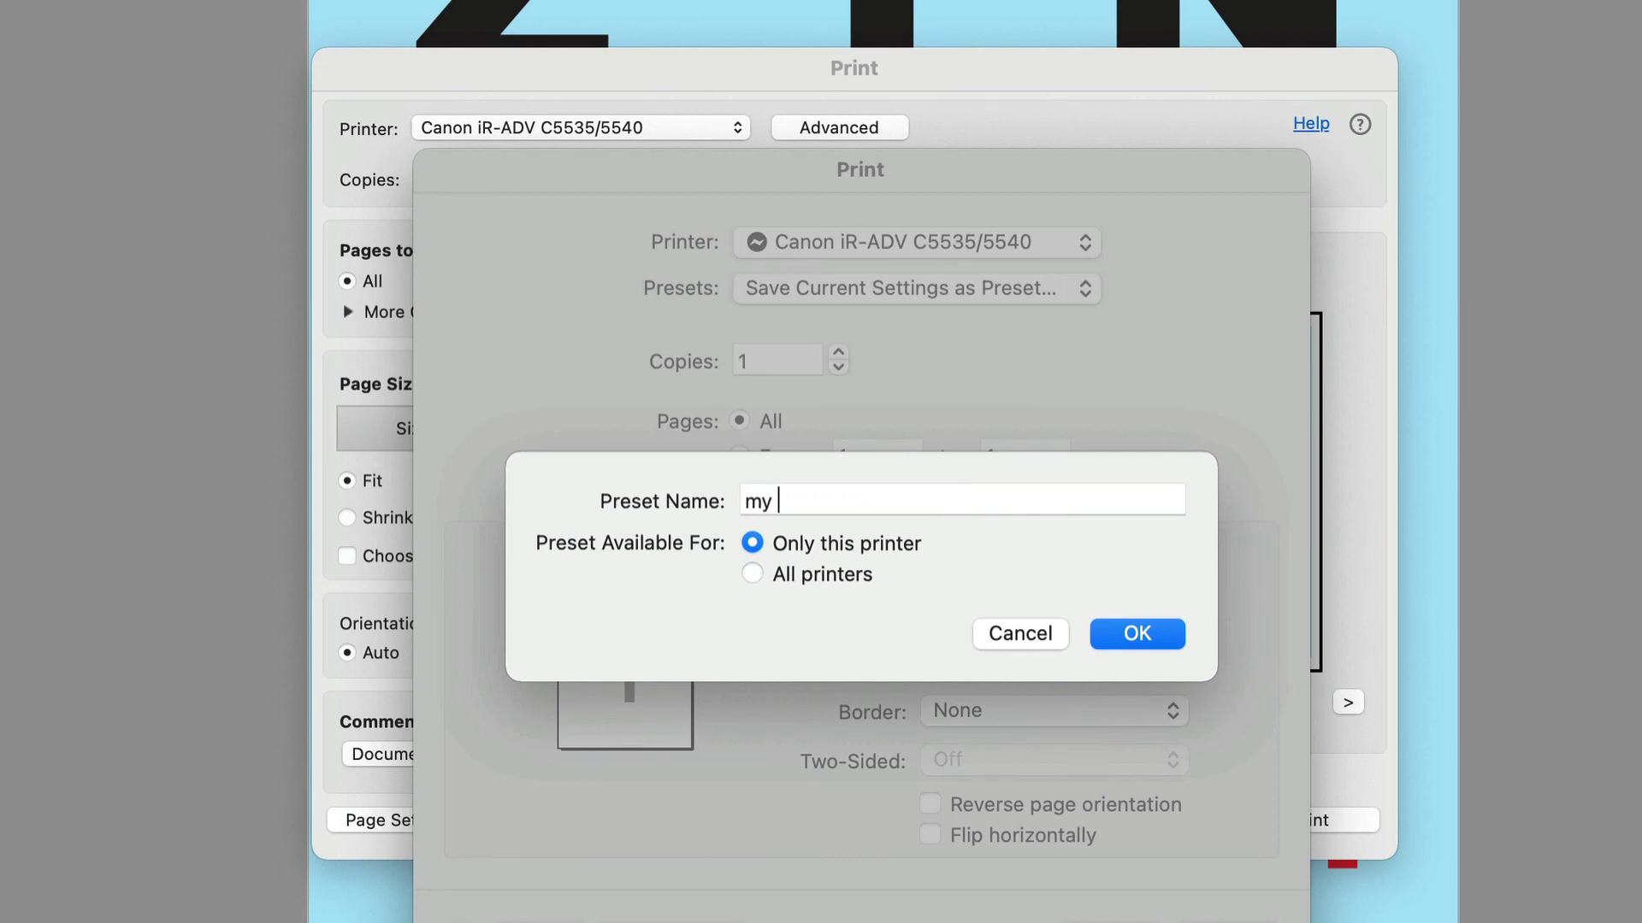
pyautogui.press('BackSpace')
pyautogui.press('BackSpace')
pyautogui.write('My')
pyautogui.click(1145, 637)
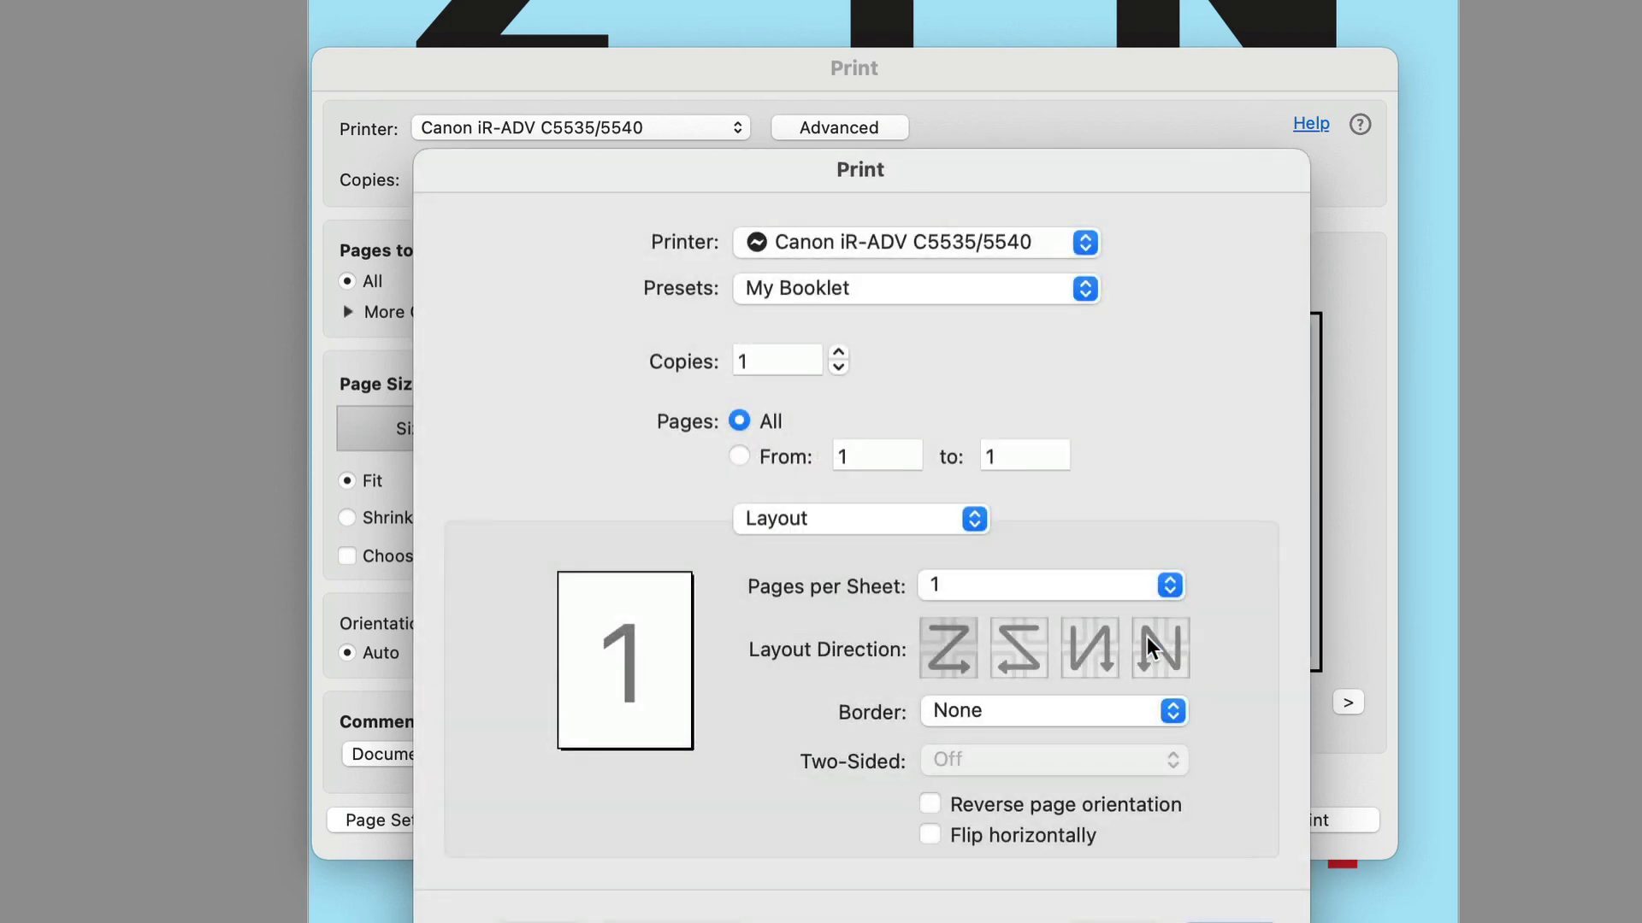